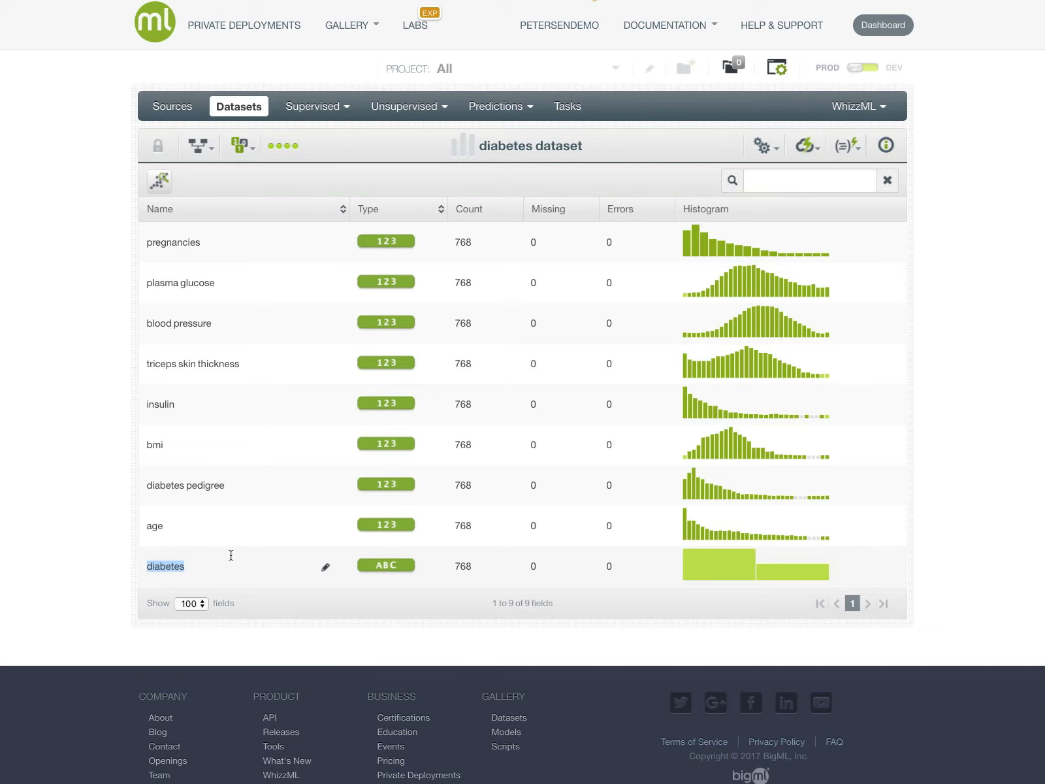
Check the diabetes field's class distribution and create a 1-click logistic regression from the diabetes dataset.
left_click(721, 573)
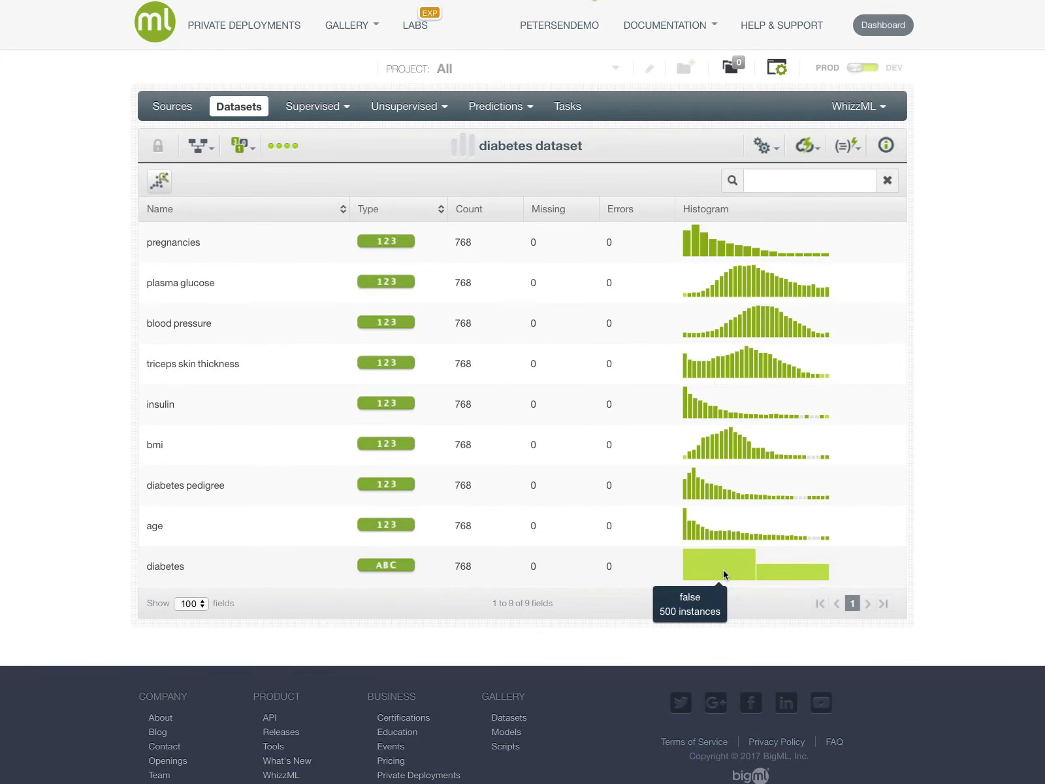
scroll(782, 596, "up", 1)
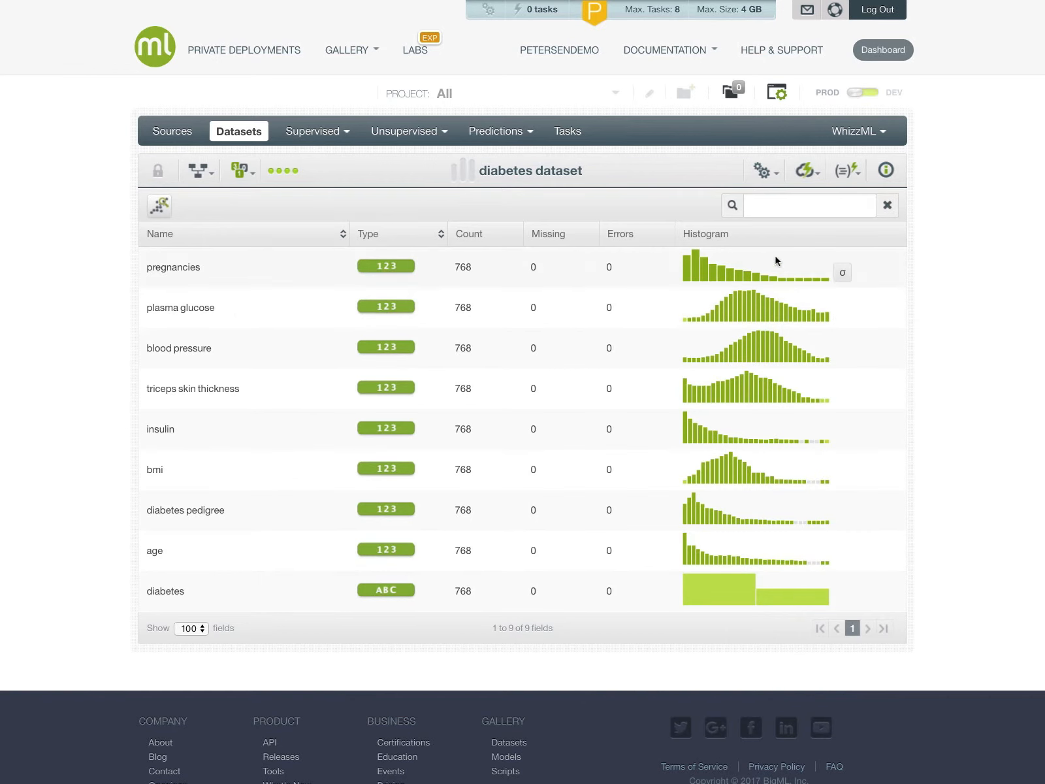
mouse_move(804, 171)
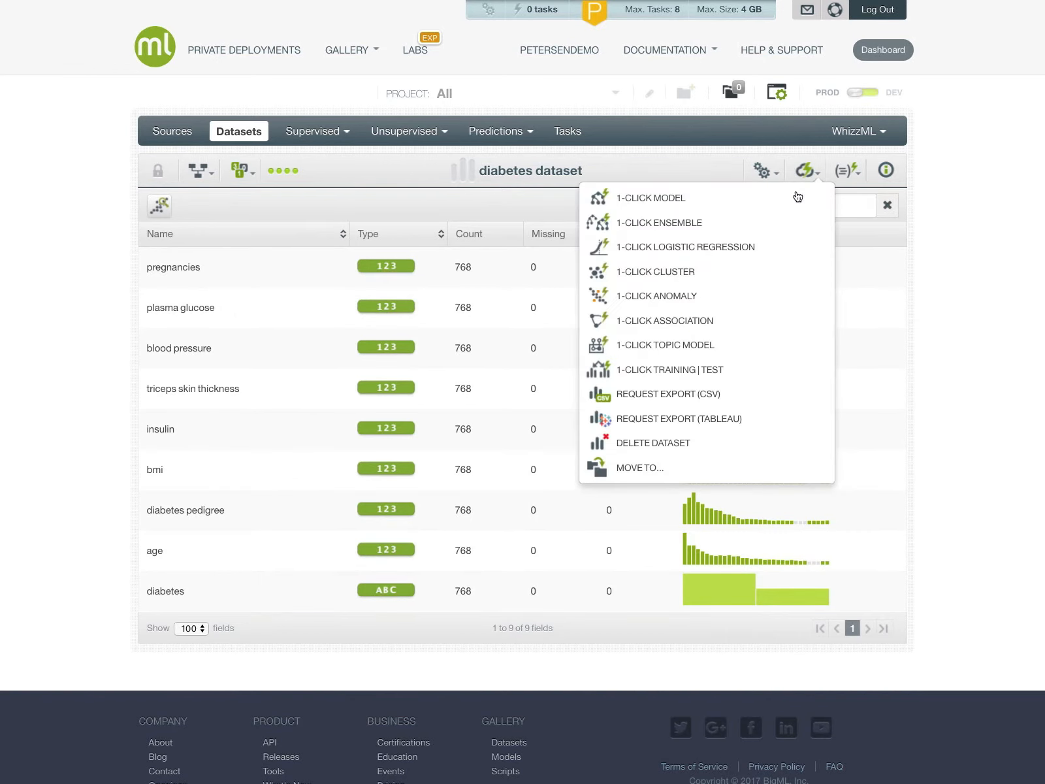
left_click(796, 246)
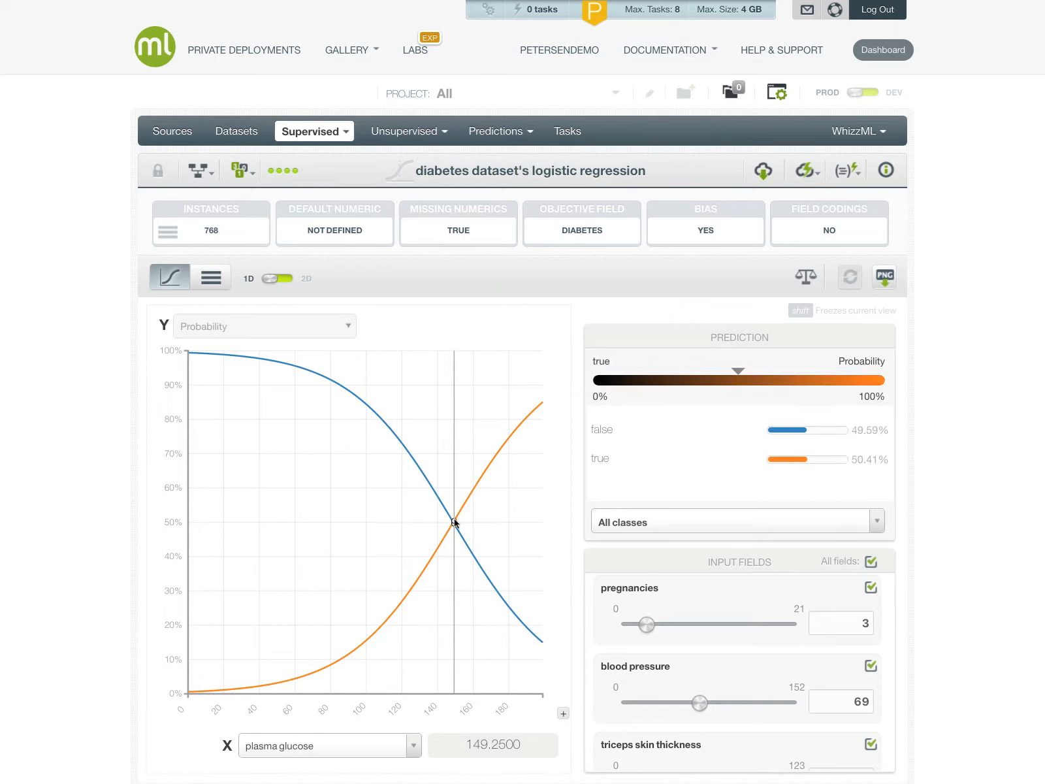
Set the prediction chart's input fields to 10 pregnancies and a blood pressure of 36.
mouse_move(455, 520)
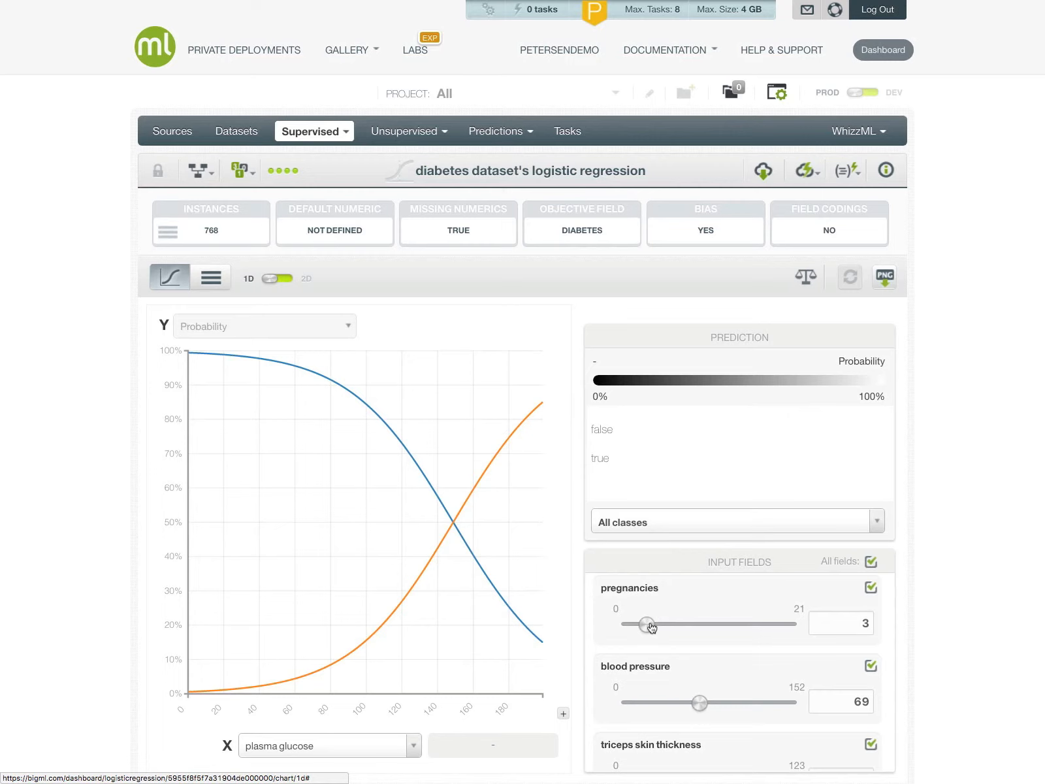
left_click_drag(650, 626, 700, 628)
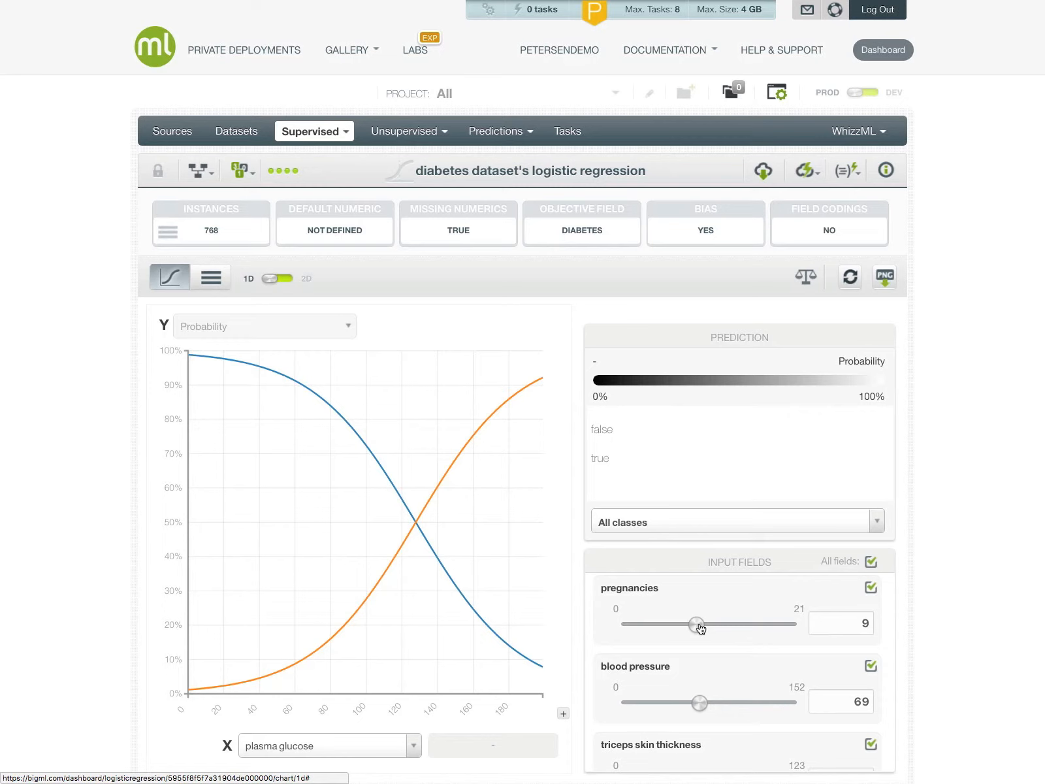
mouse_move(699, 628)
left_mouse_down()
mouse_move(800, 626)
mouse_move(653, 628)
mouse_move(704, 628)
left_mouse_up()
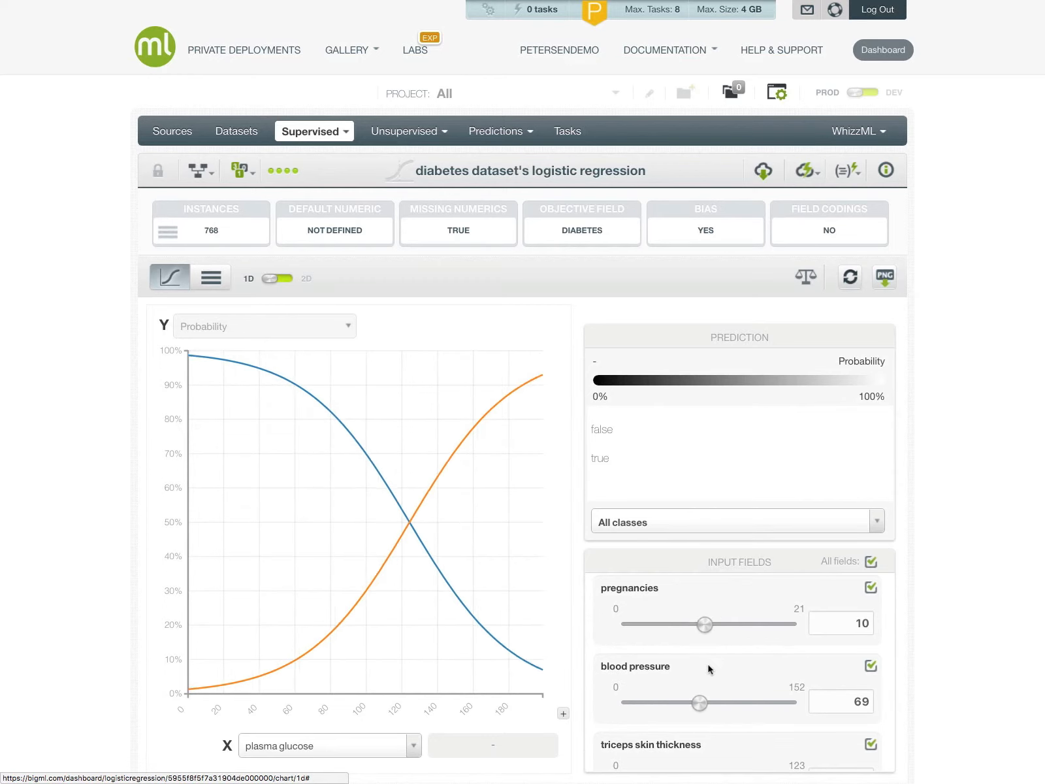
left_click_drag(700, 703, 668, 703)
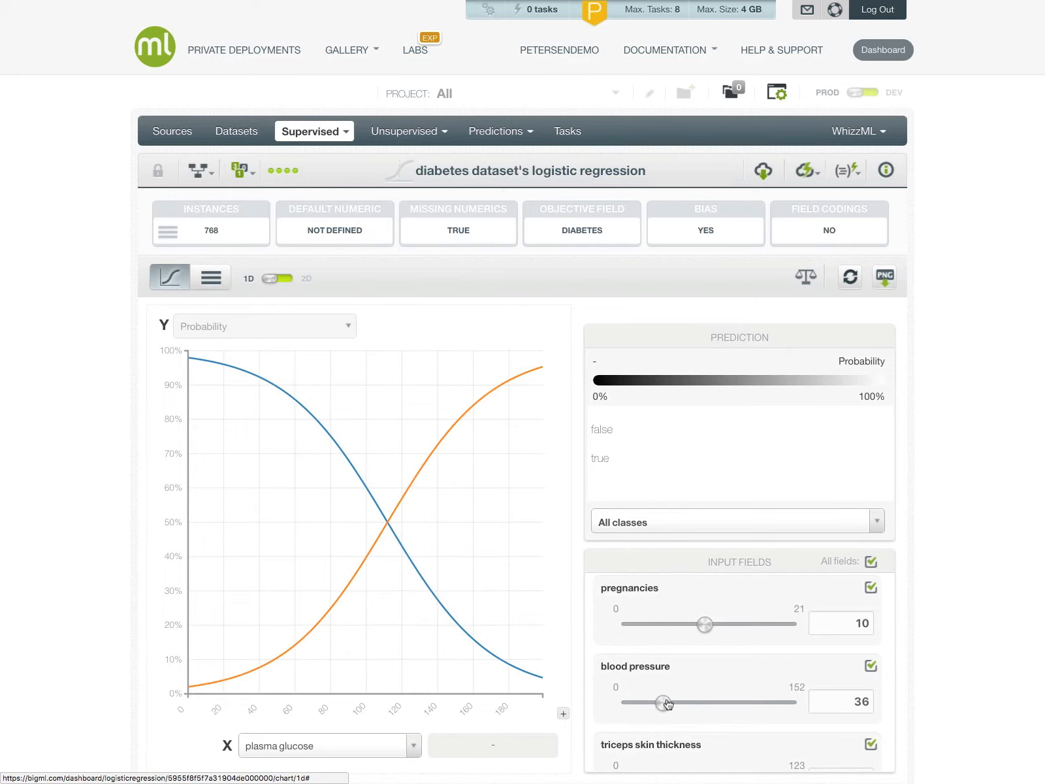
Plot bmi on the chart's X axis and inspect the class probabilities along the curves.
left_click(404, 747)
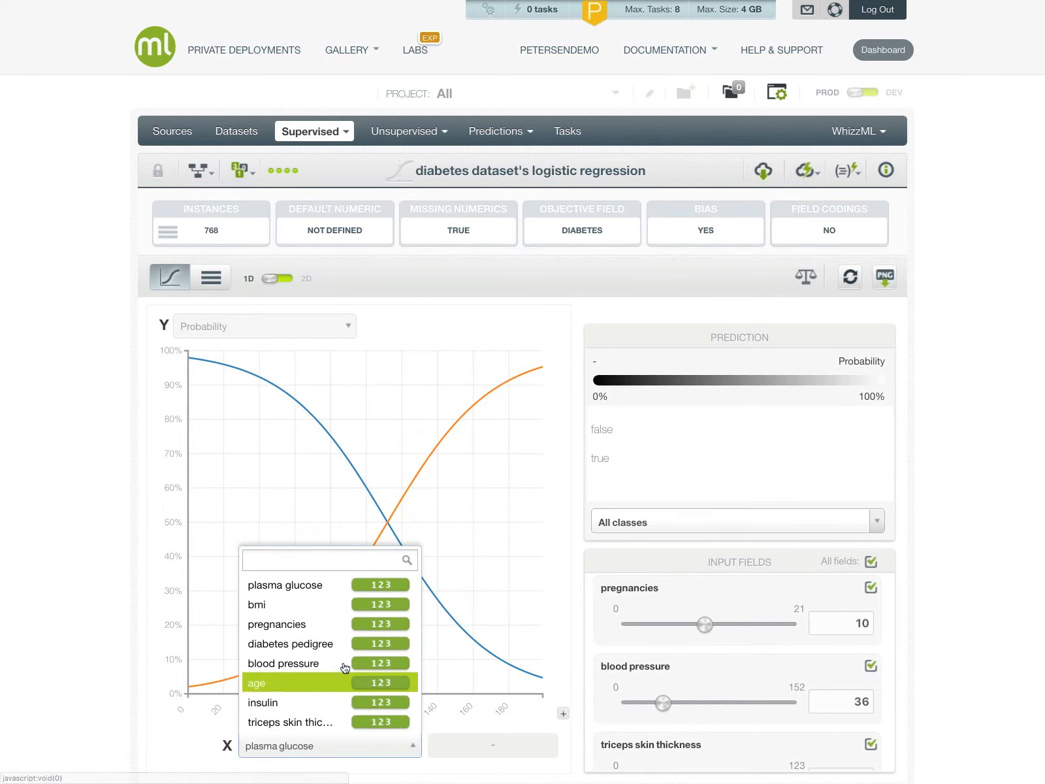
left_click(320, 612)
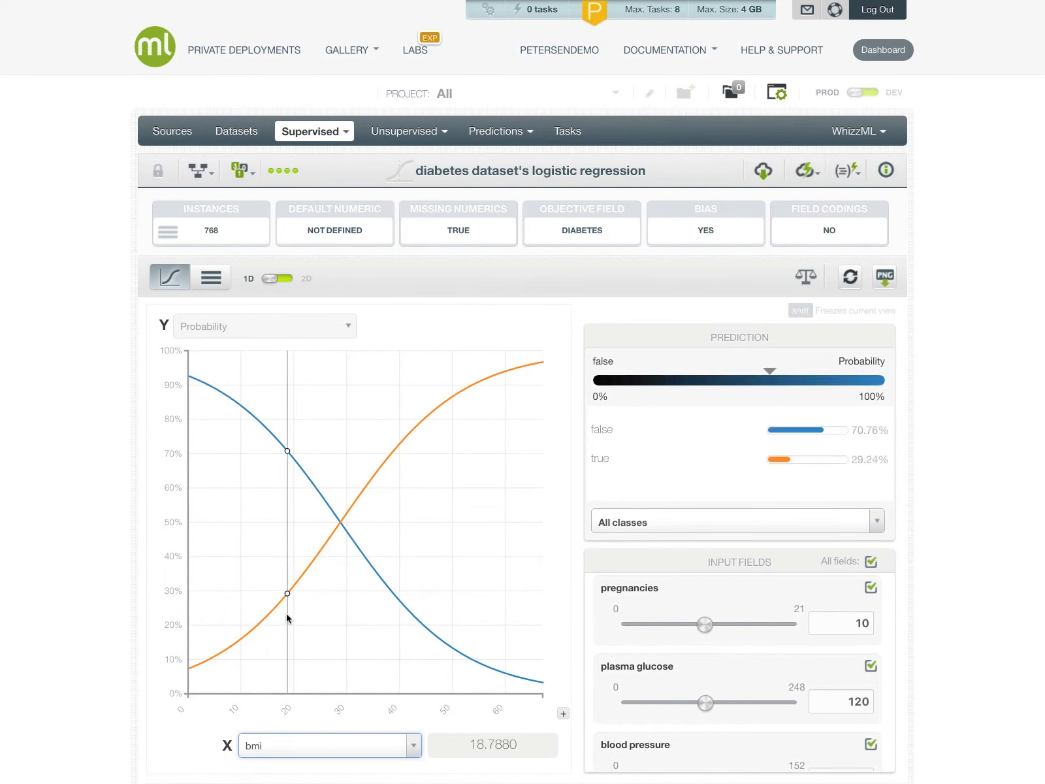
mouse_move(292, 590)
mouse_move(340, 523)
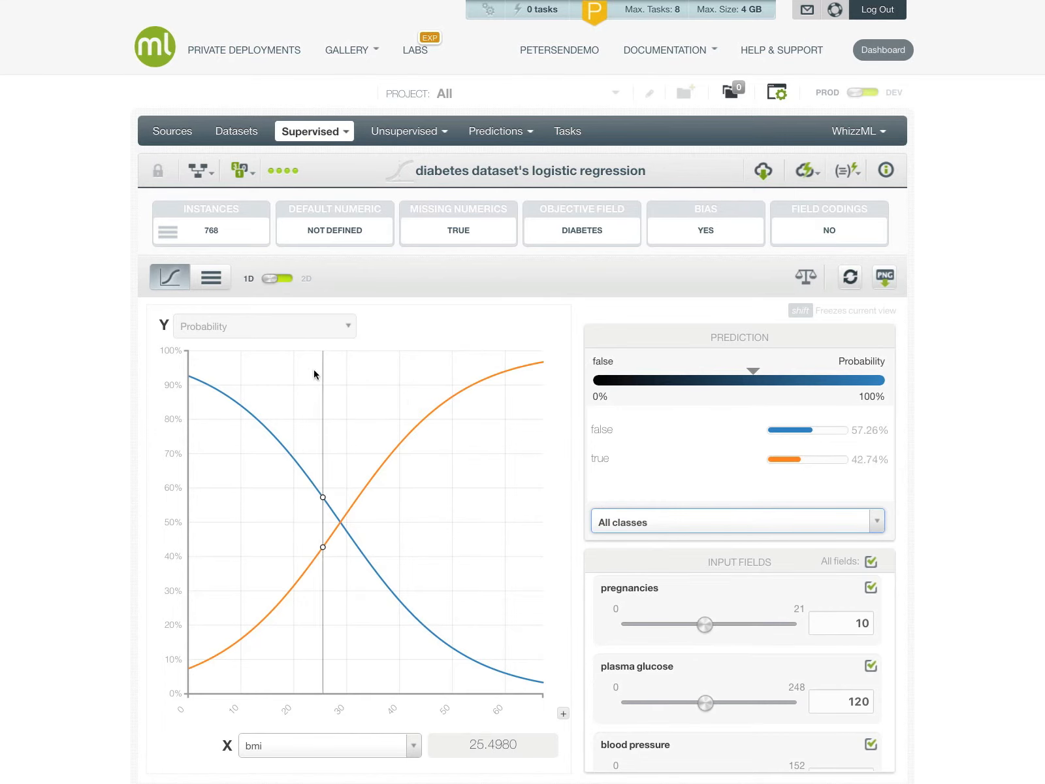
Switch the logistic regression chart to 2D and plot age on the X axis.
left_click(282, 283)
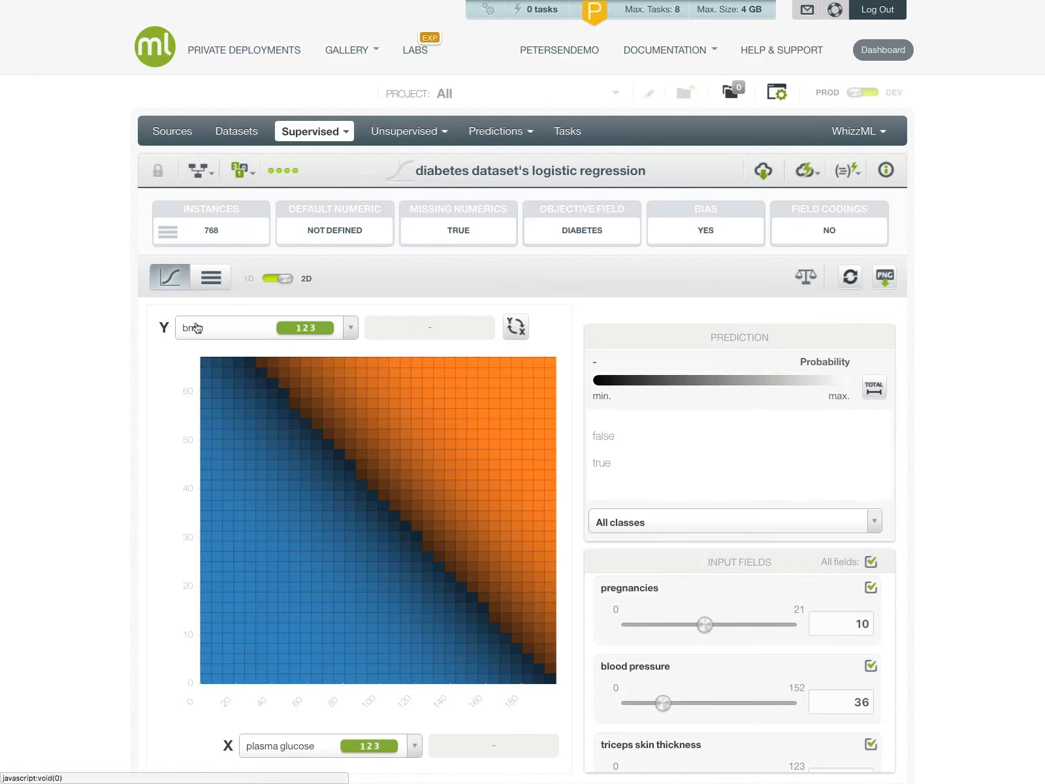
left_click(284, 746)
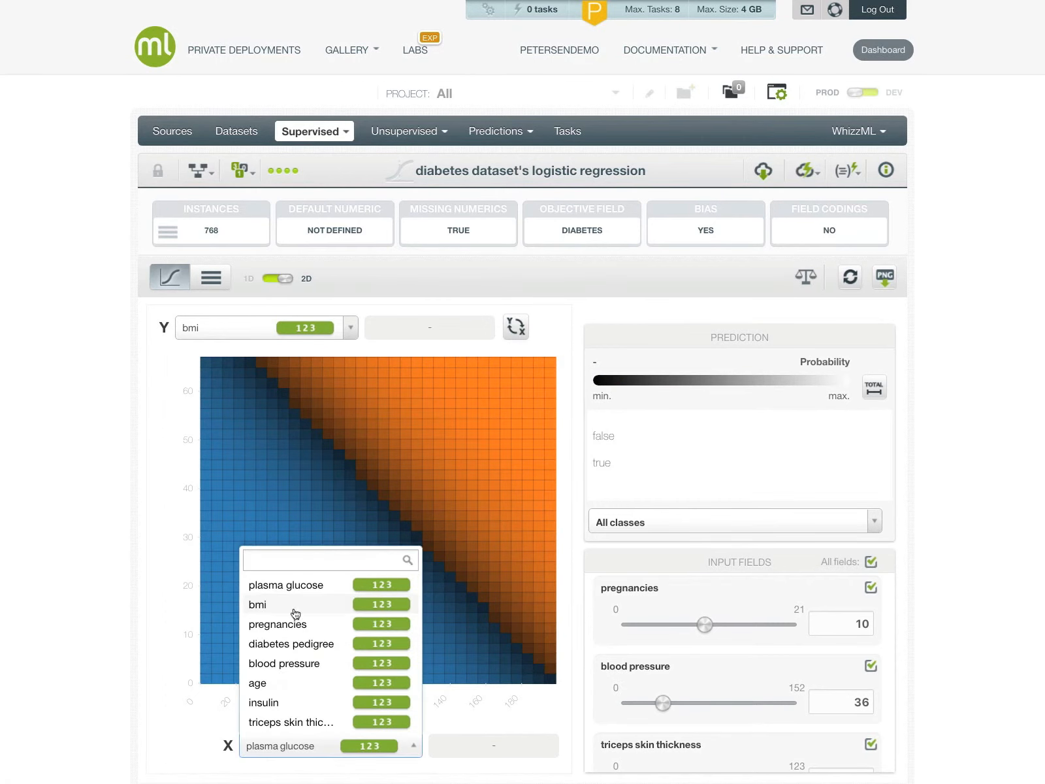
left_click(302, 680)
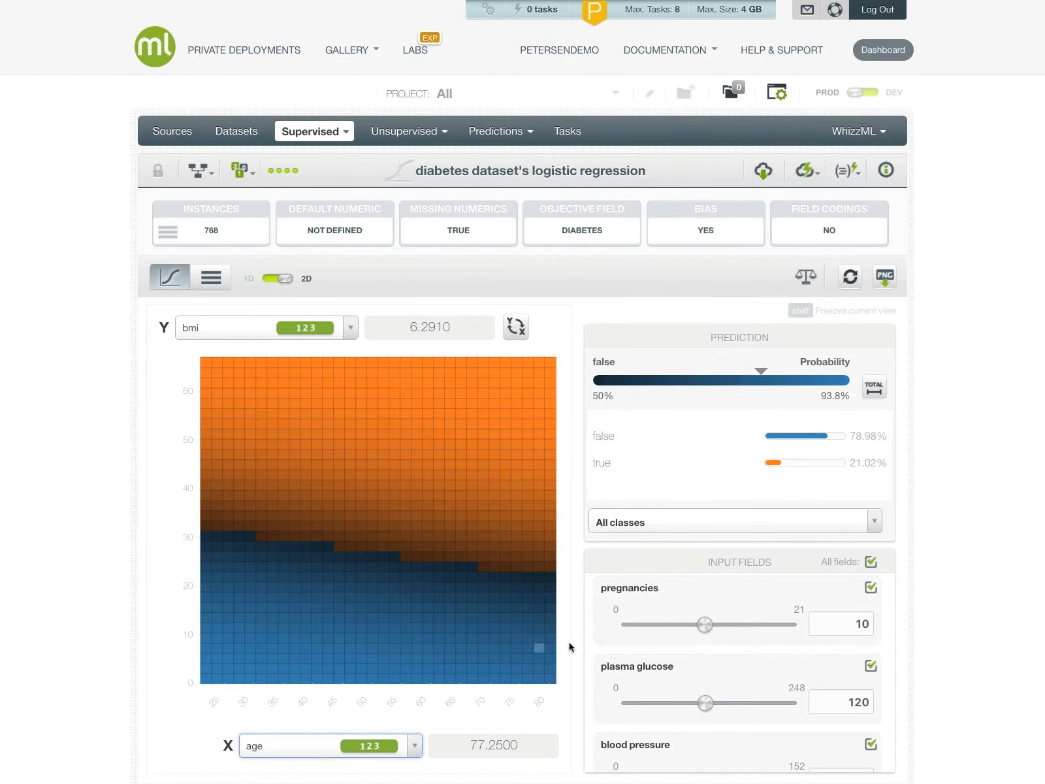
Raise the pregnancies input to 19 for the 2D chart and lower it back near the low end of its range.
left_click_drag(704, 626, 768, 630)
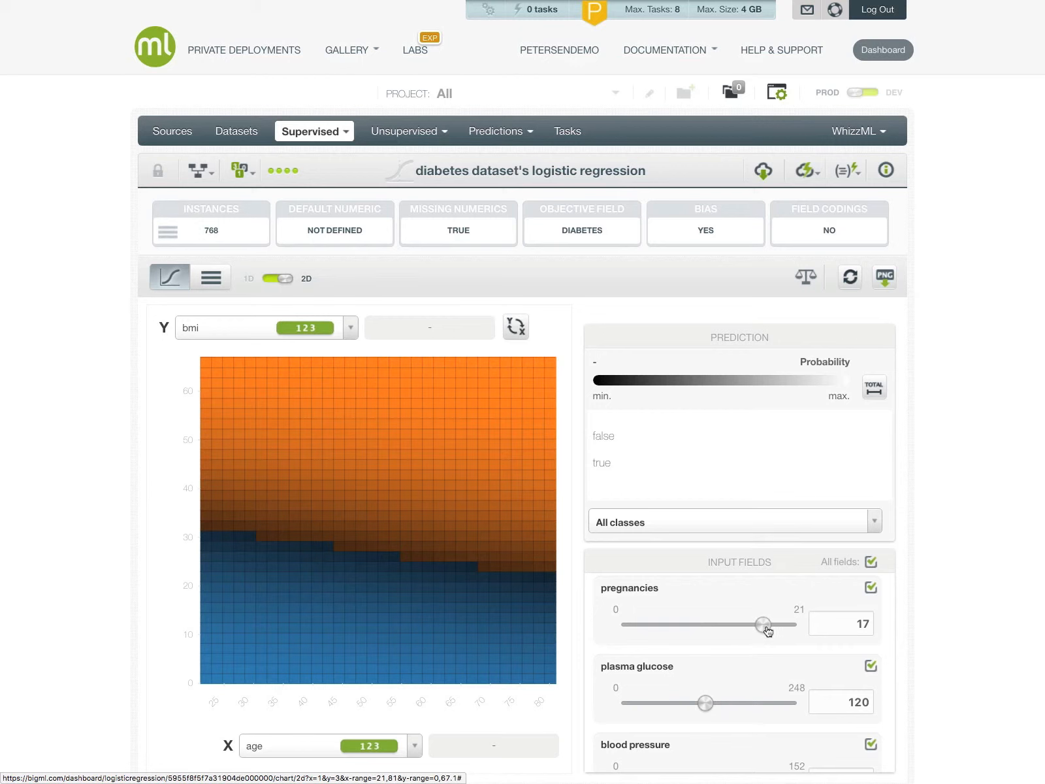
left_click_drag(767, 630, 779, 631)
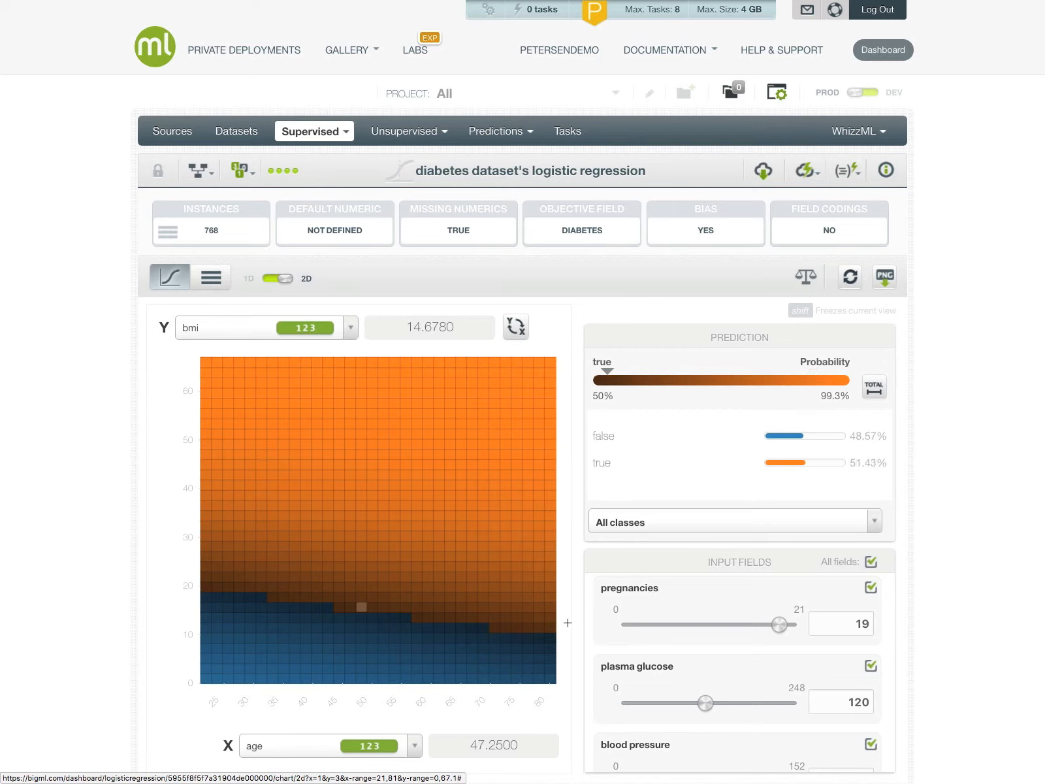
left_click_drag(779, 625, 654, 625)
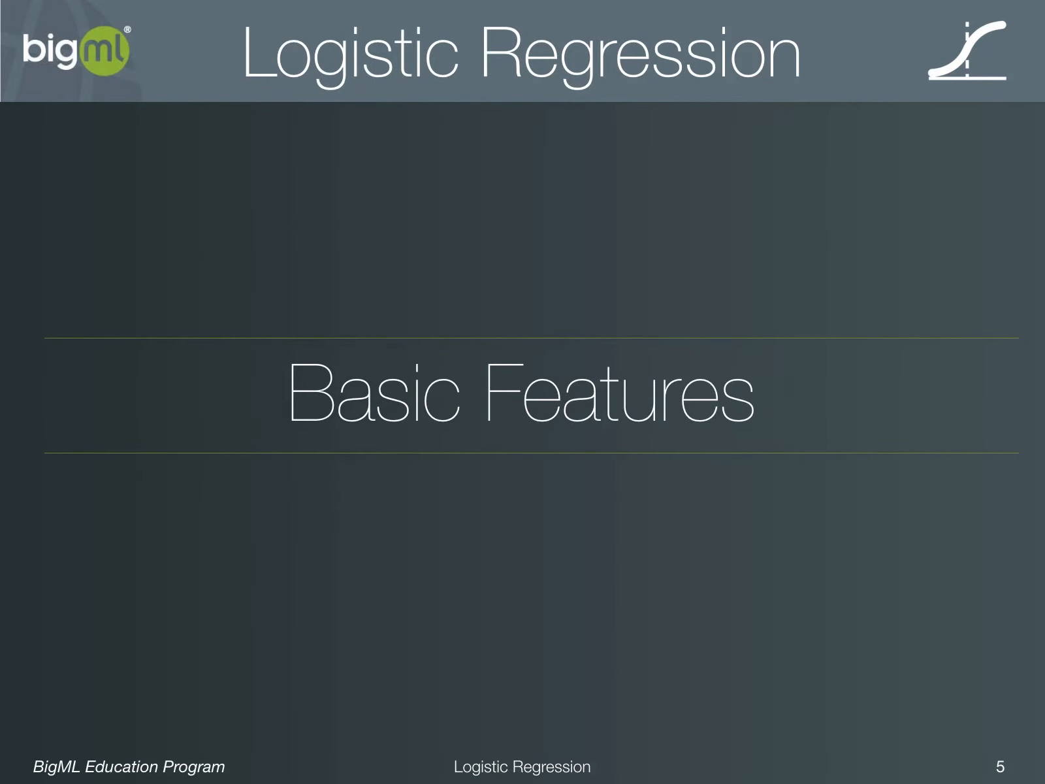
key("Right")
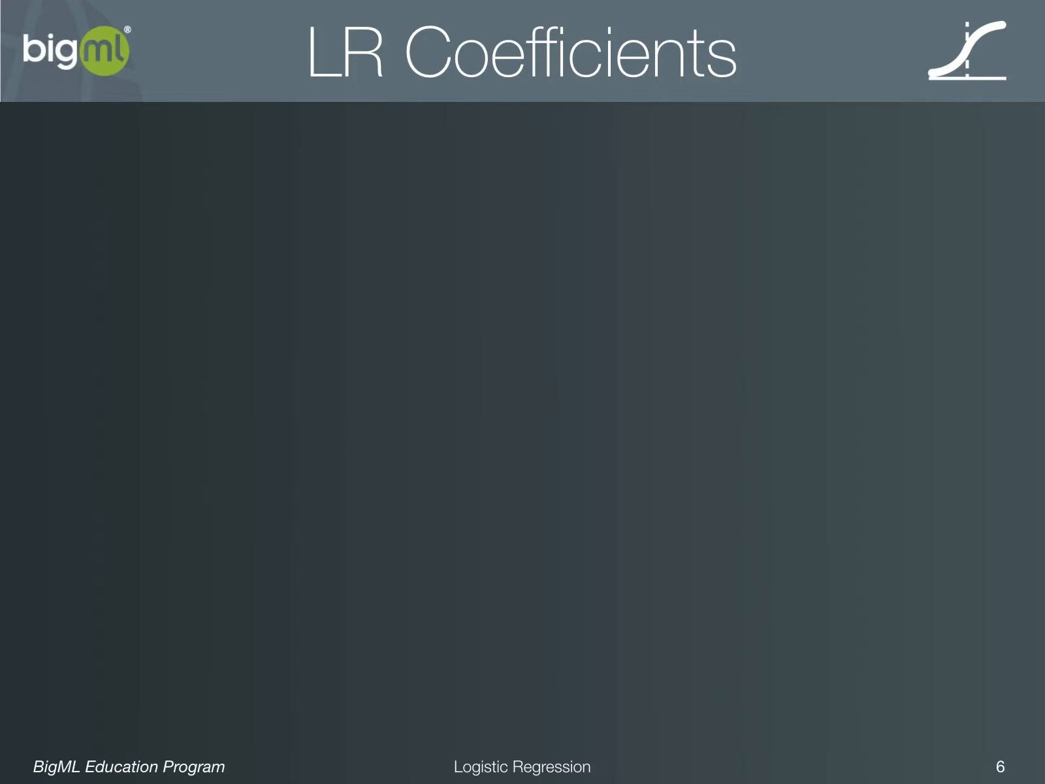
key("Right")
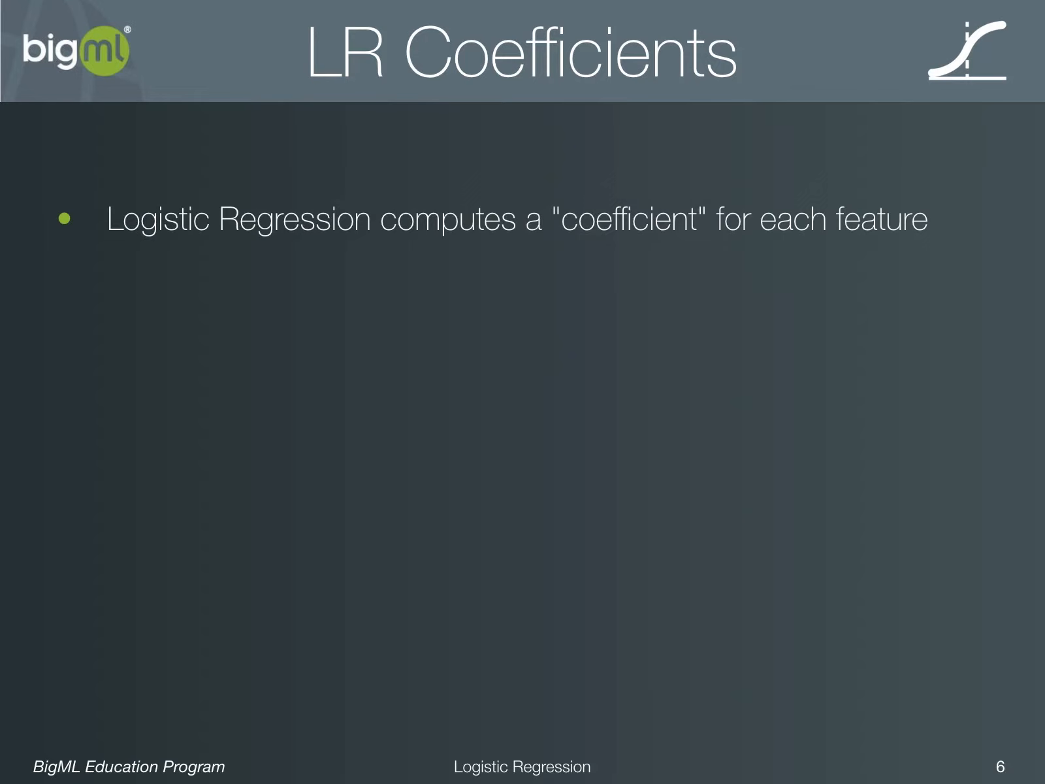
key("Right")
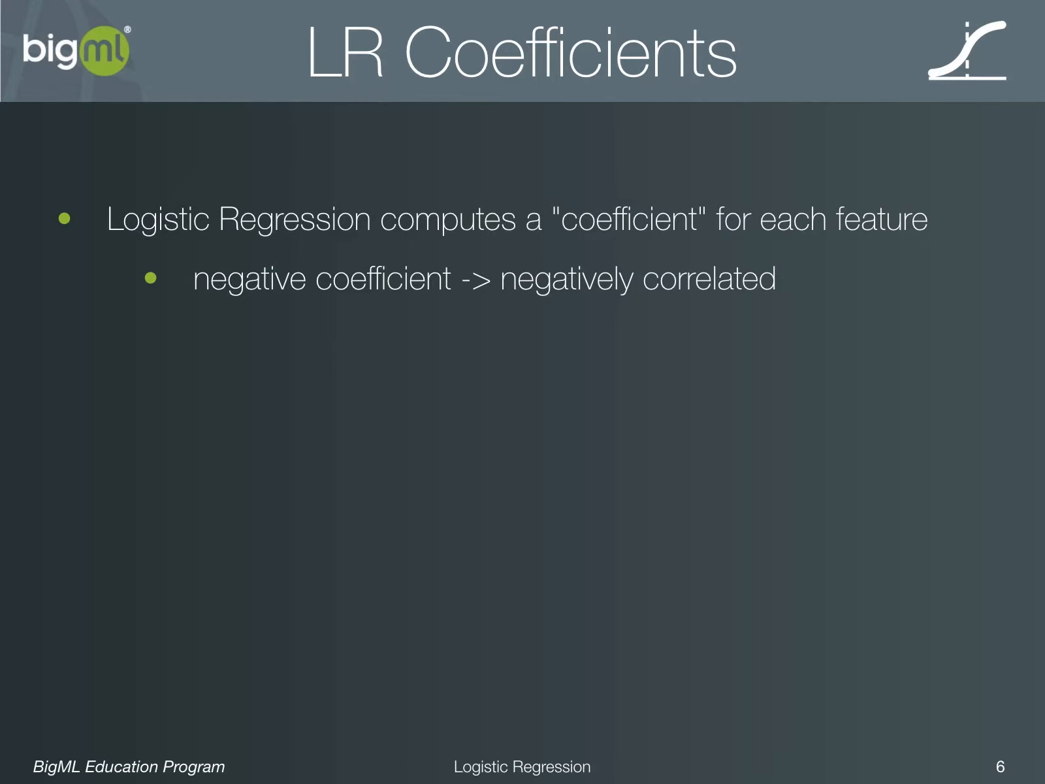
key("Right")
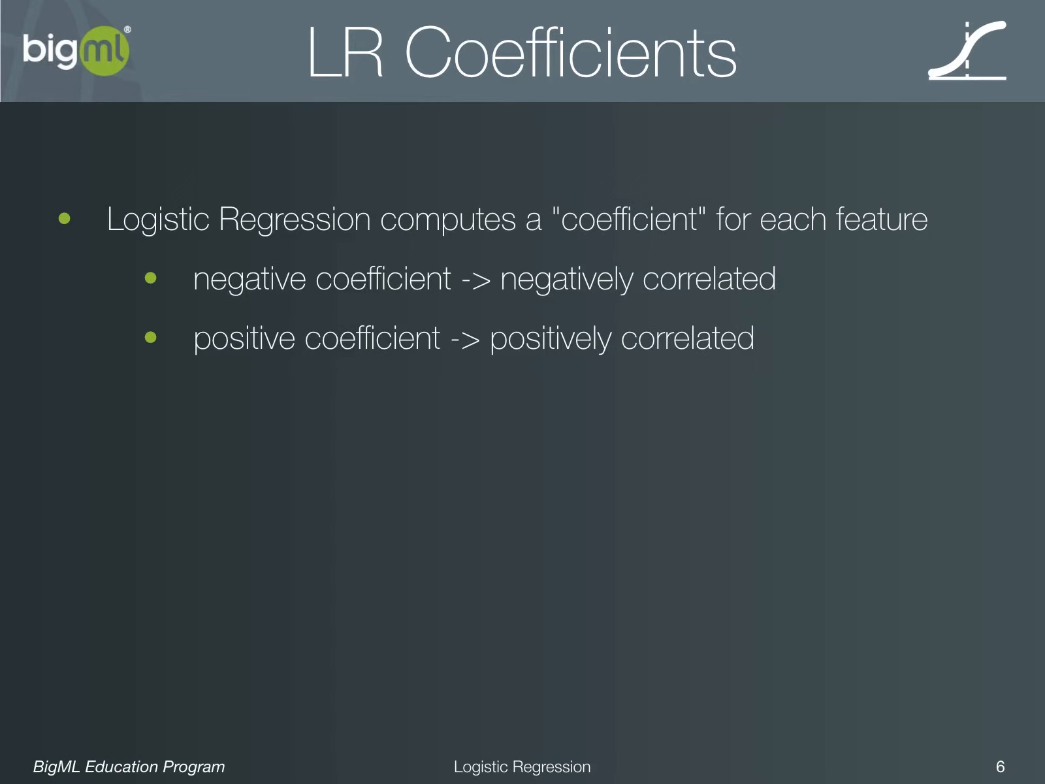
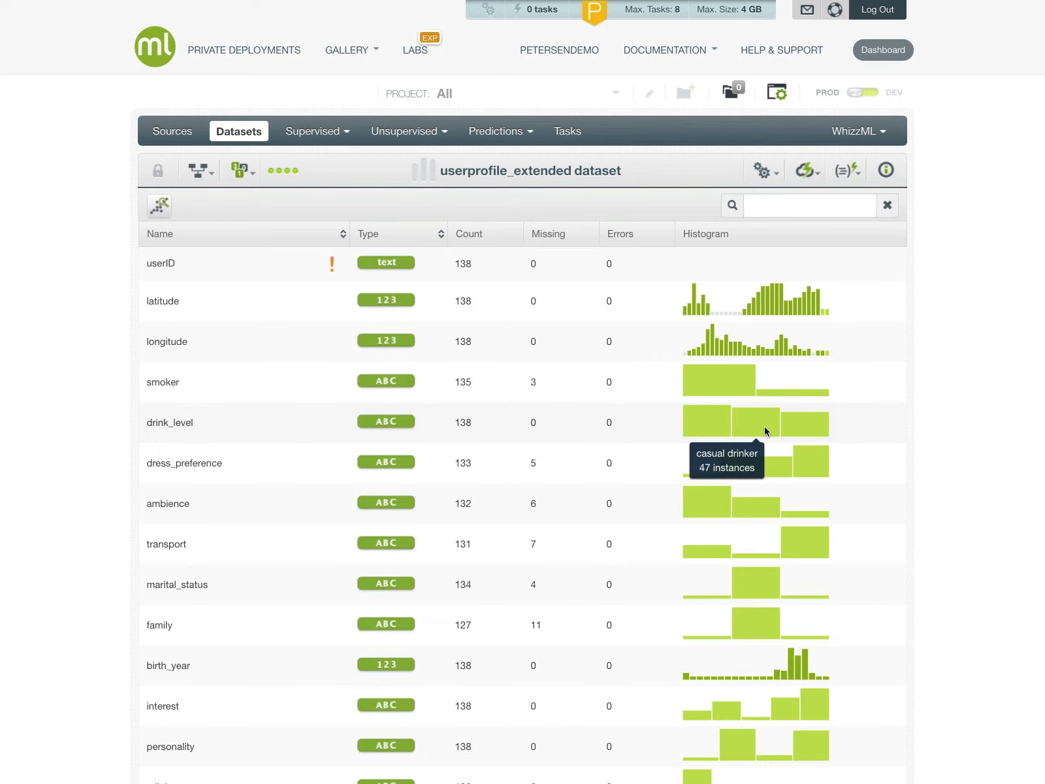
Examine the value distributions of the drink_level, smoker and latitude fields in the userprofile_extended dataset.
mouse_move(803, 431)
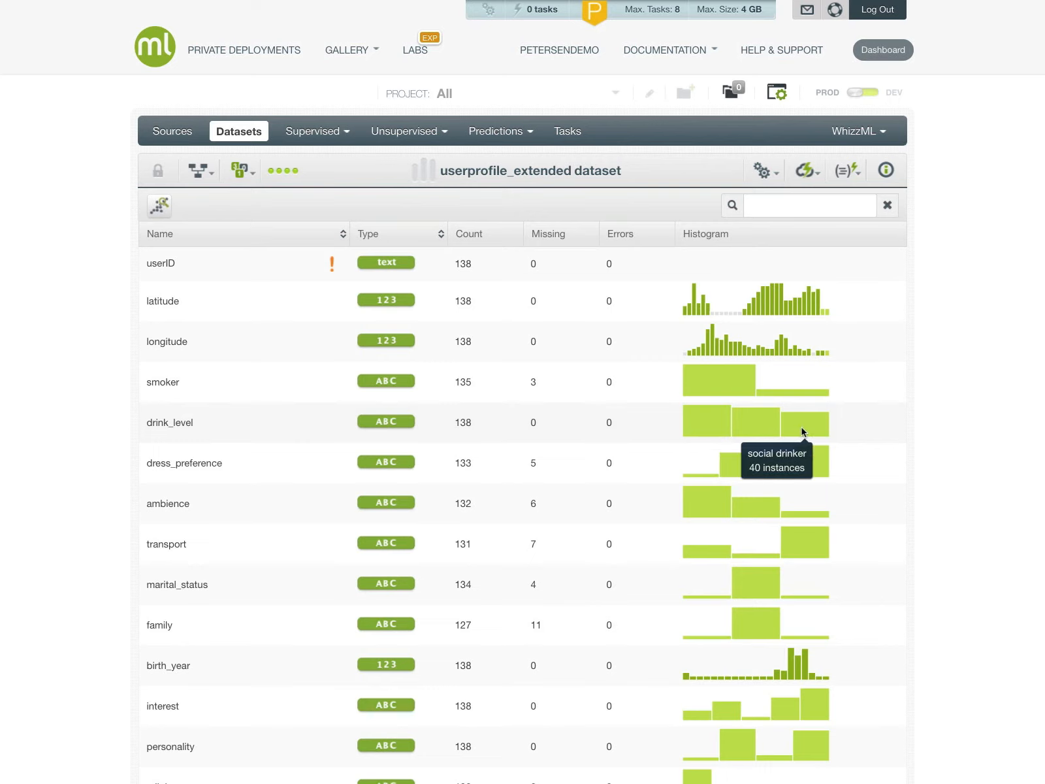
mouse_move(737, 380)
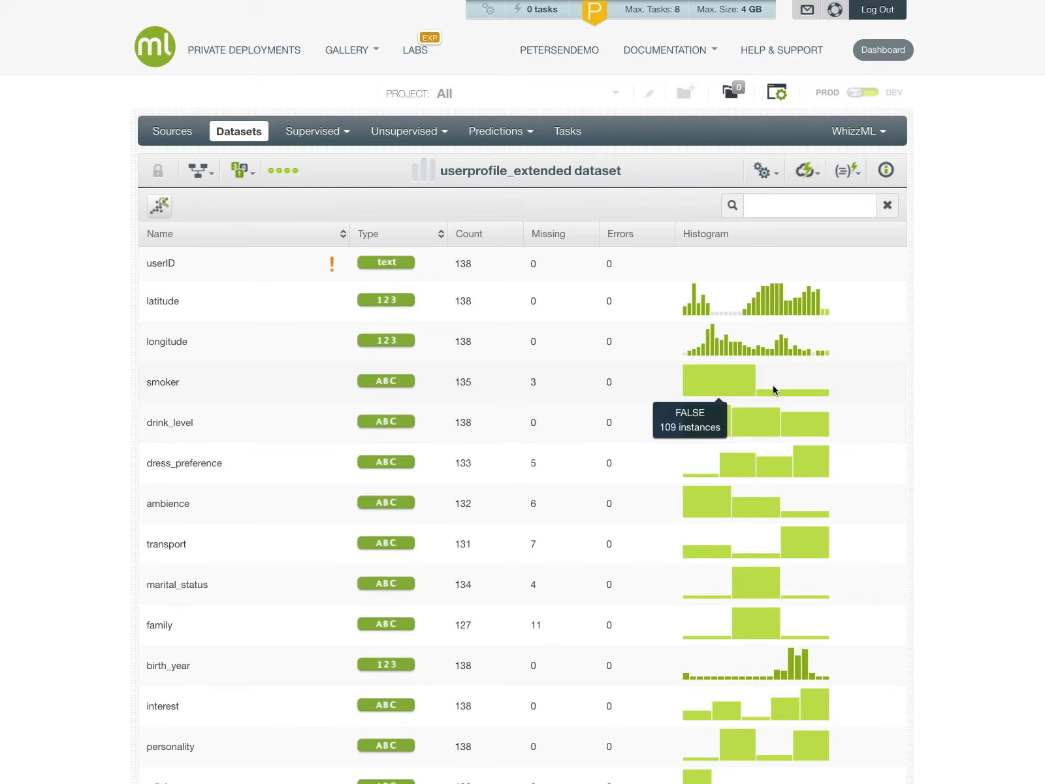
mouse_move(779, 394)
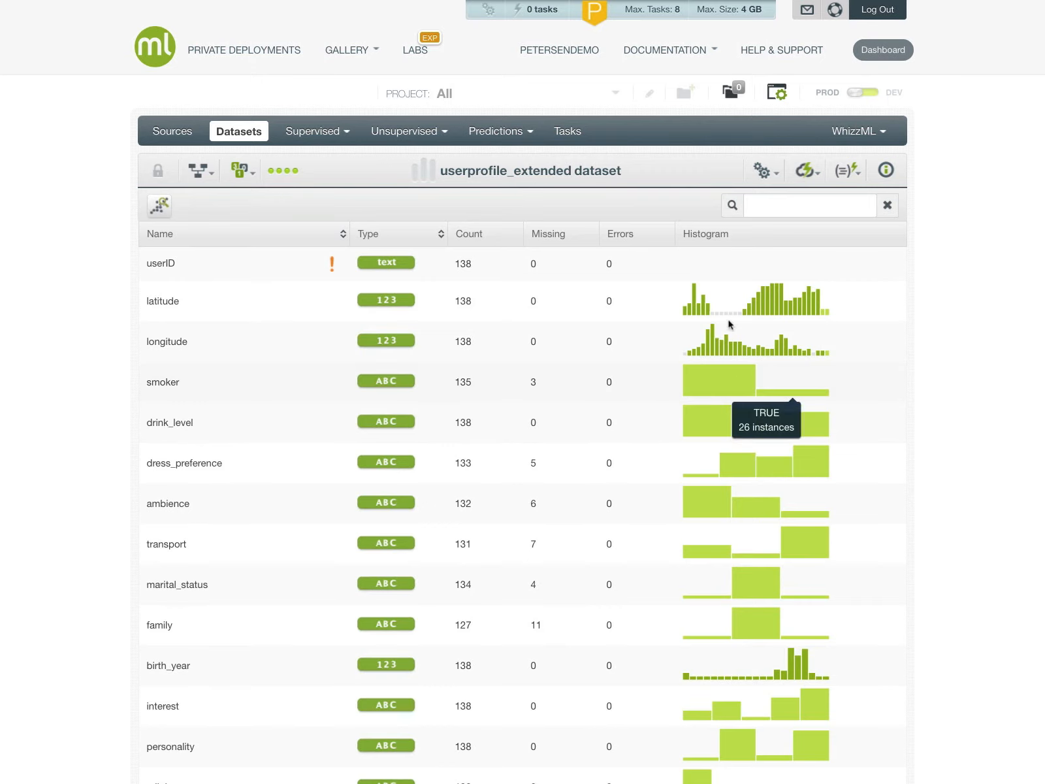
mouse_move(696, 308)
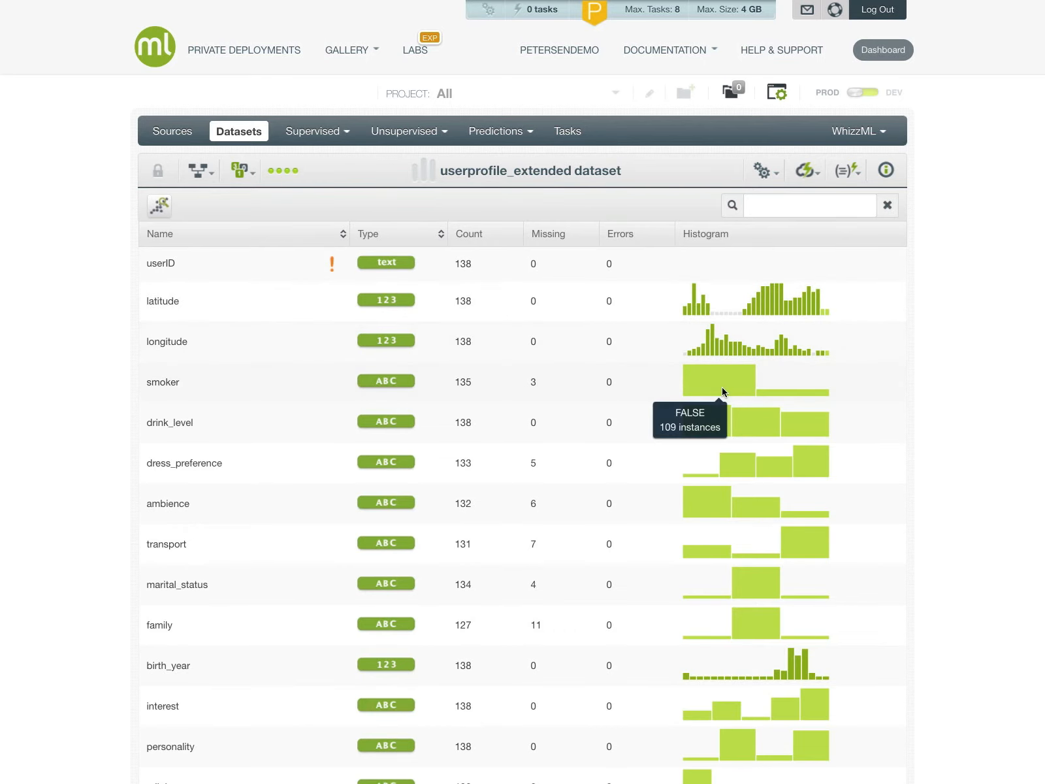
mouse_move(715, 434)
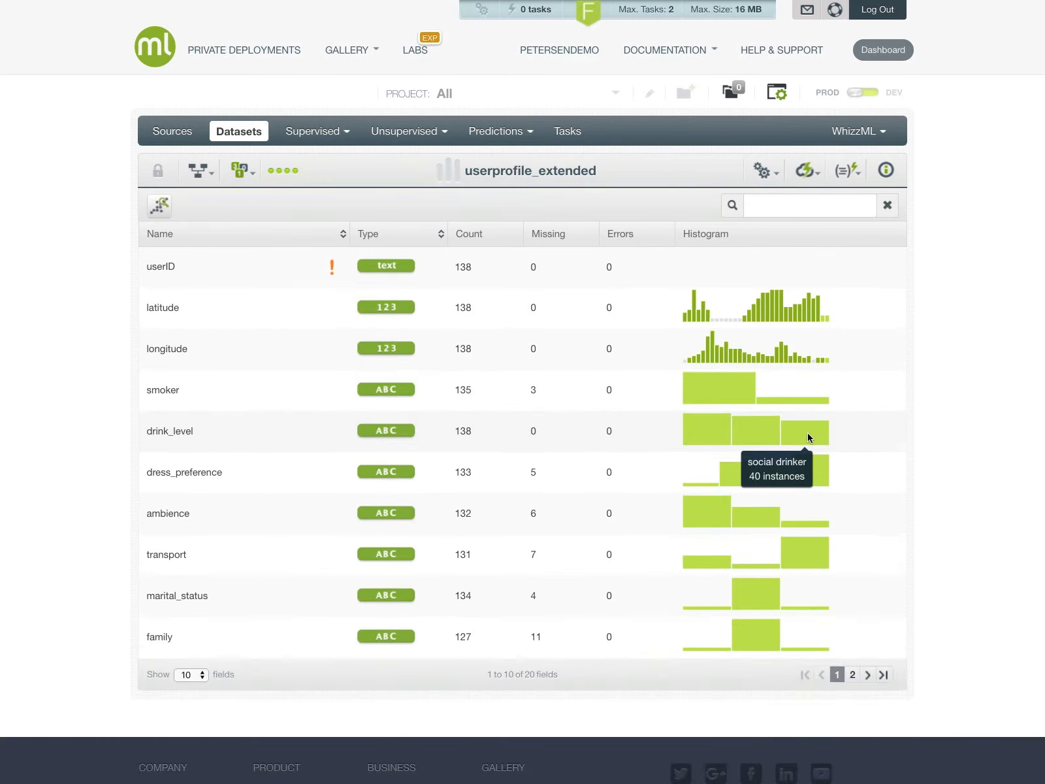
Start configuring a logistic regression for the userprofile_extended dataset with drink_level as the objective field.
left_click(763, 173)
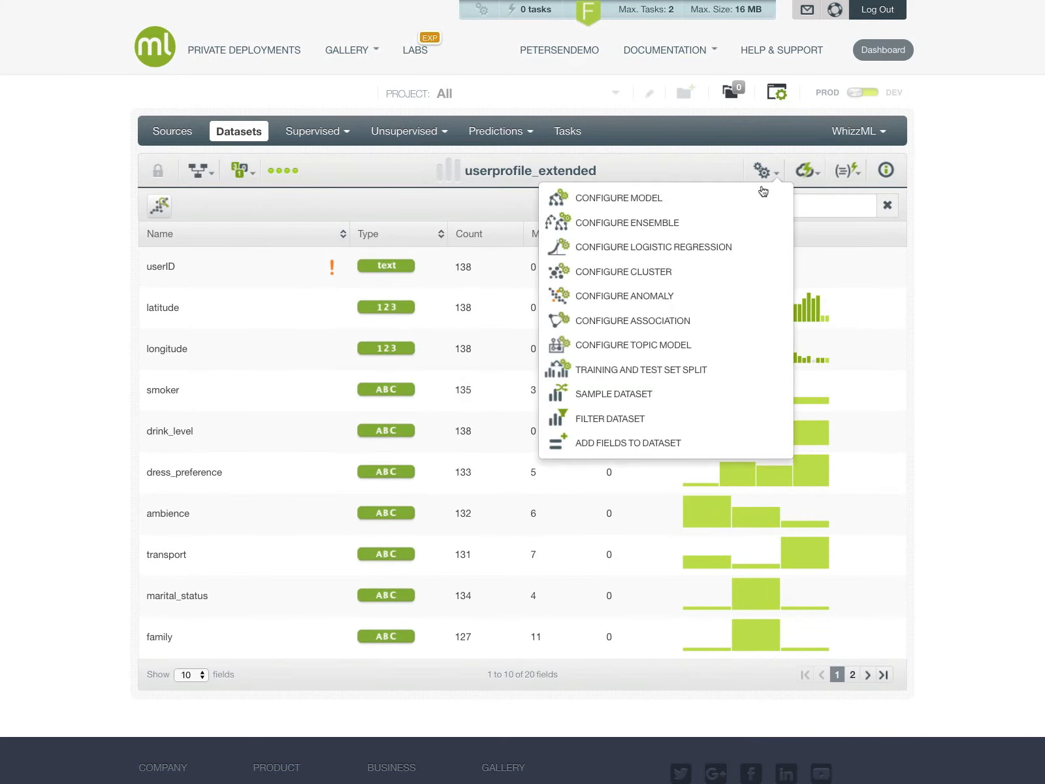
left_click(717, 246)
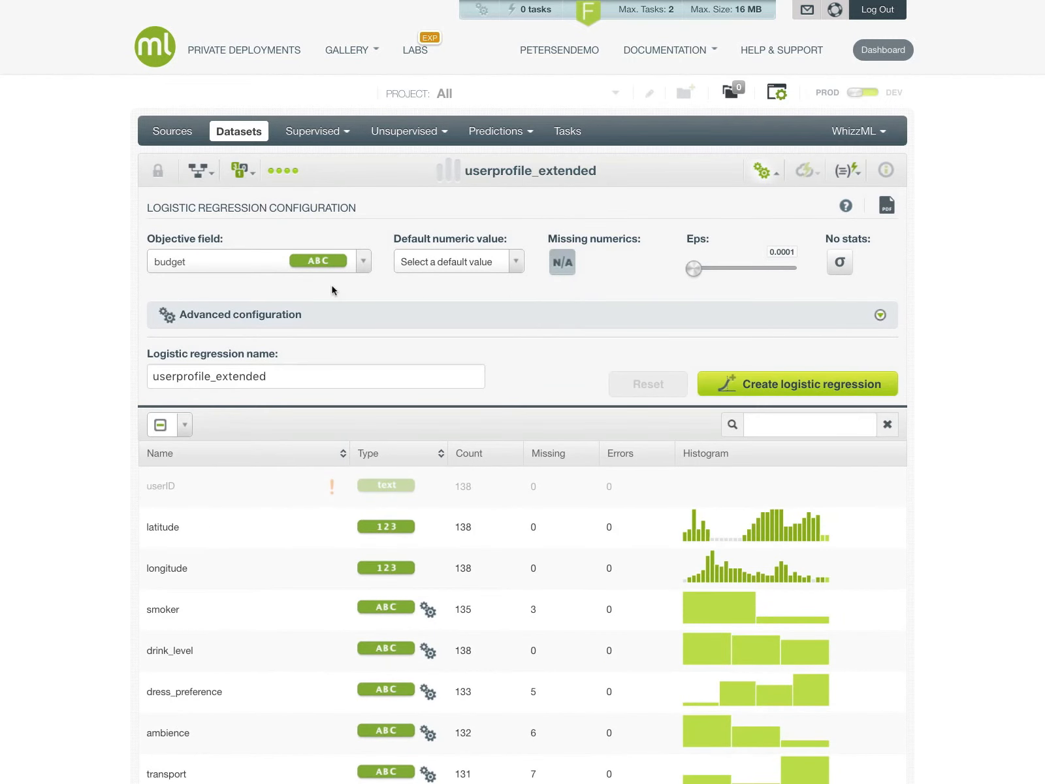
left_click(195, 266)
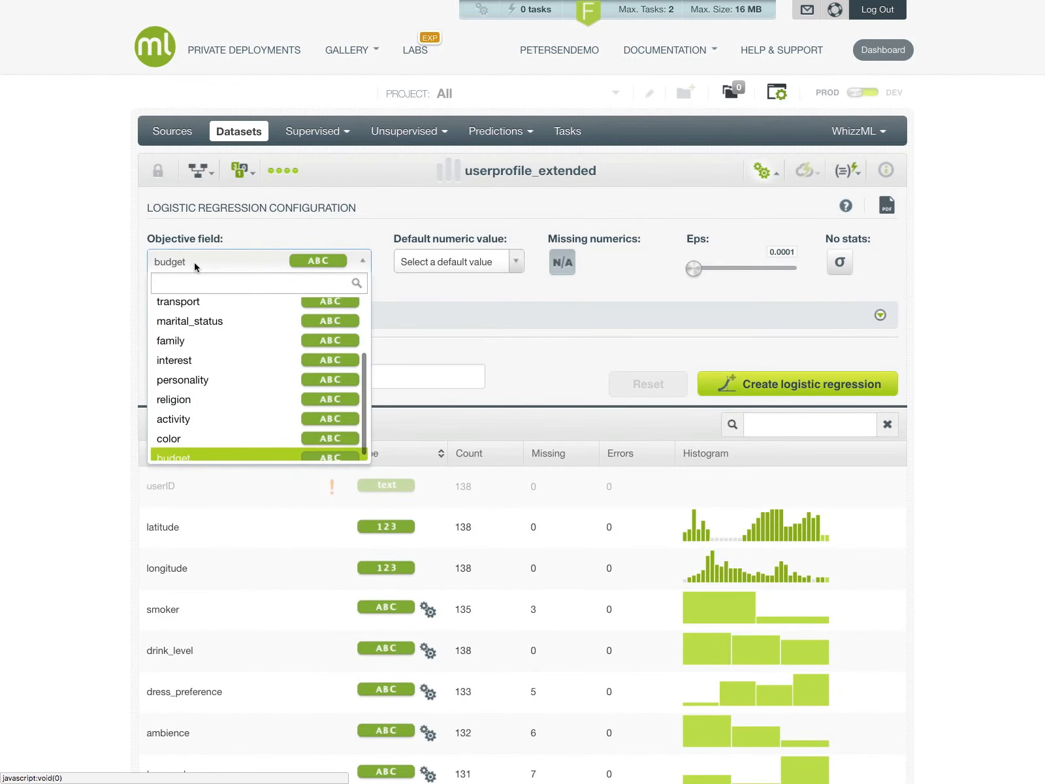
scroll(203, 330, "up", 3)
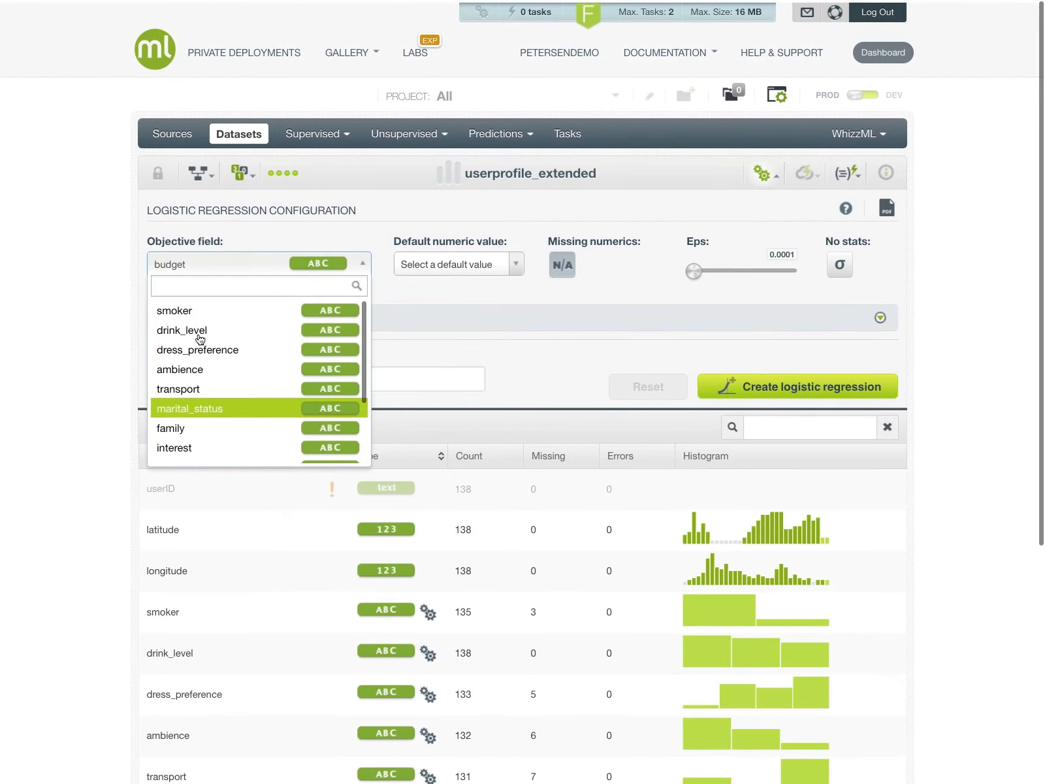
left_click(203, 333)
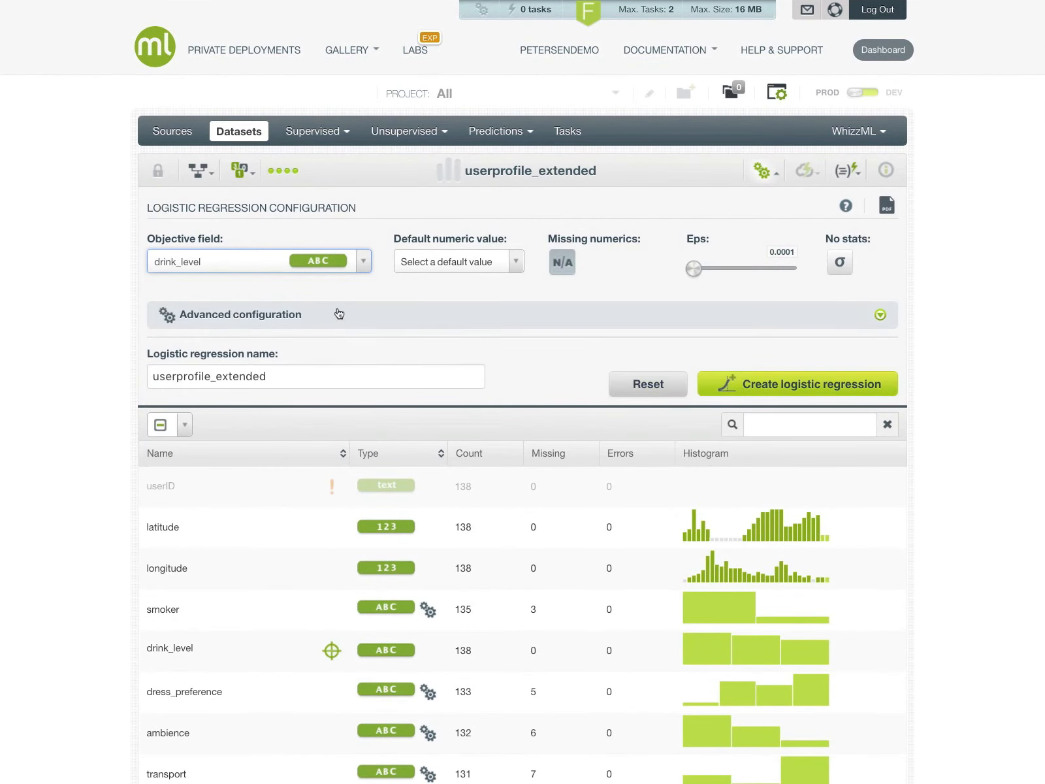
Review the default numeric value options without choosing one, and turn off missing numerics for the logistic regression.
left_click(441, 263)
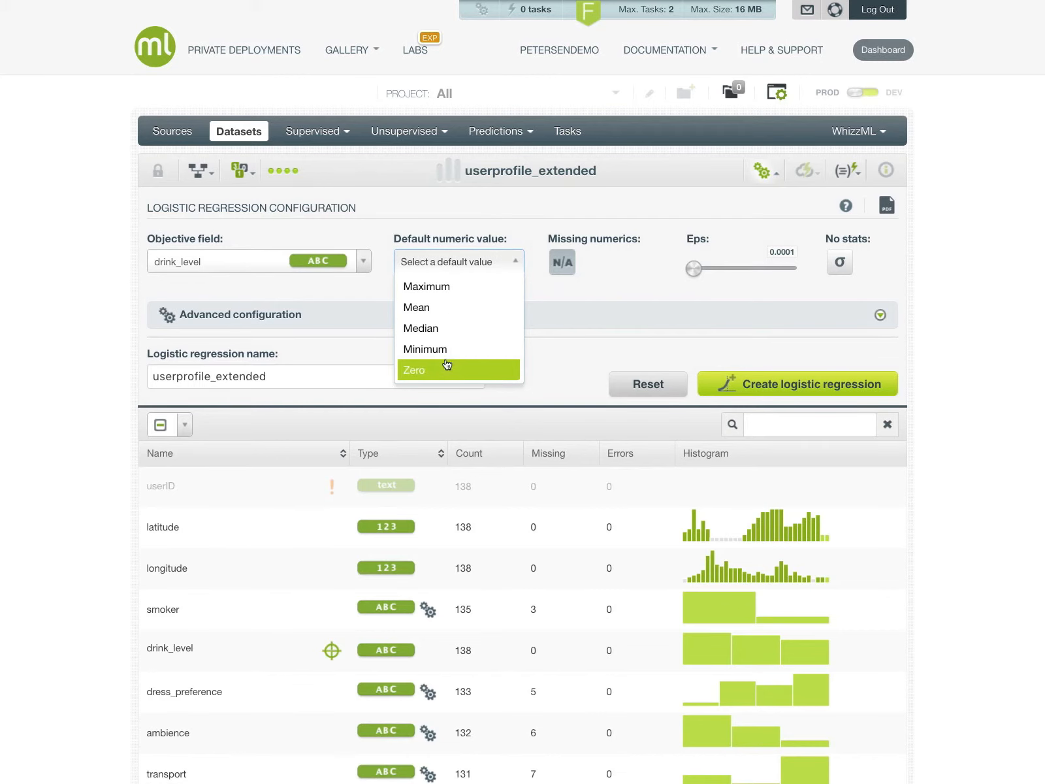
scroll(450, 346, "down", 1)
left_click(451, 247)
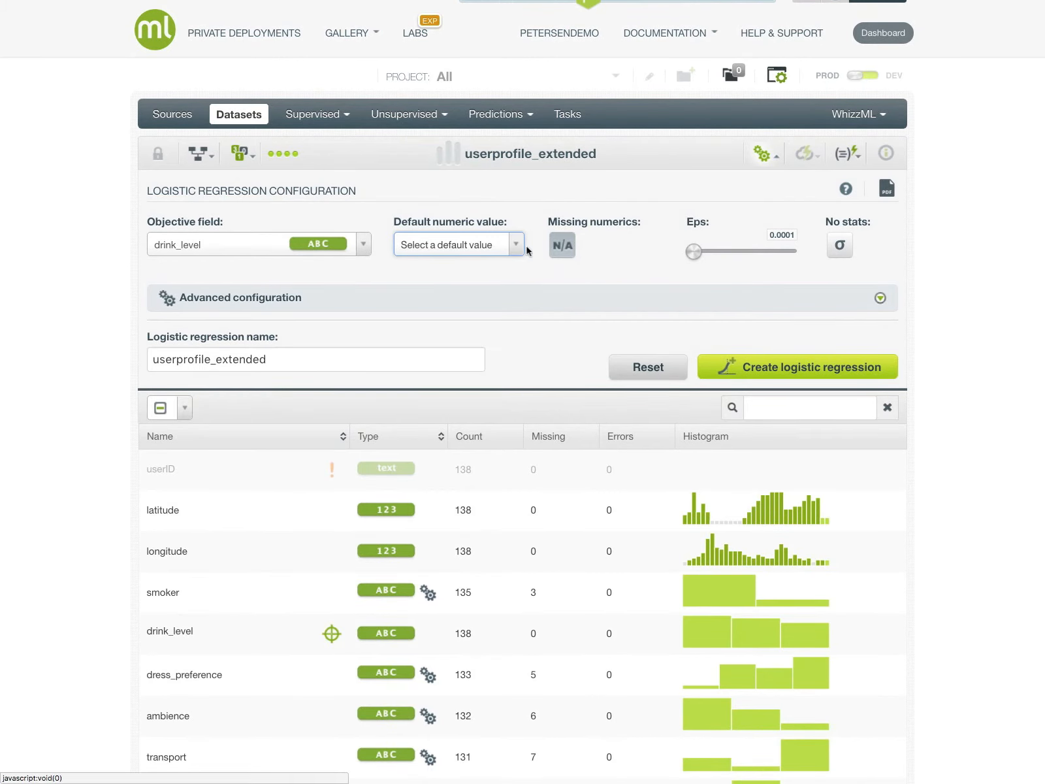
left_click(565, 247)
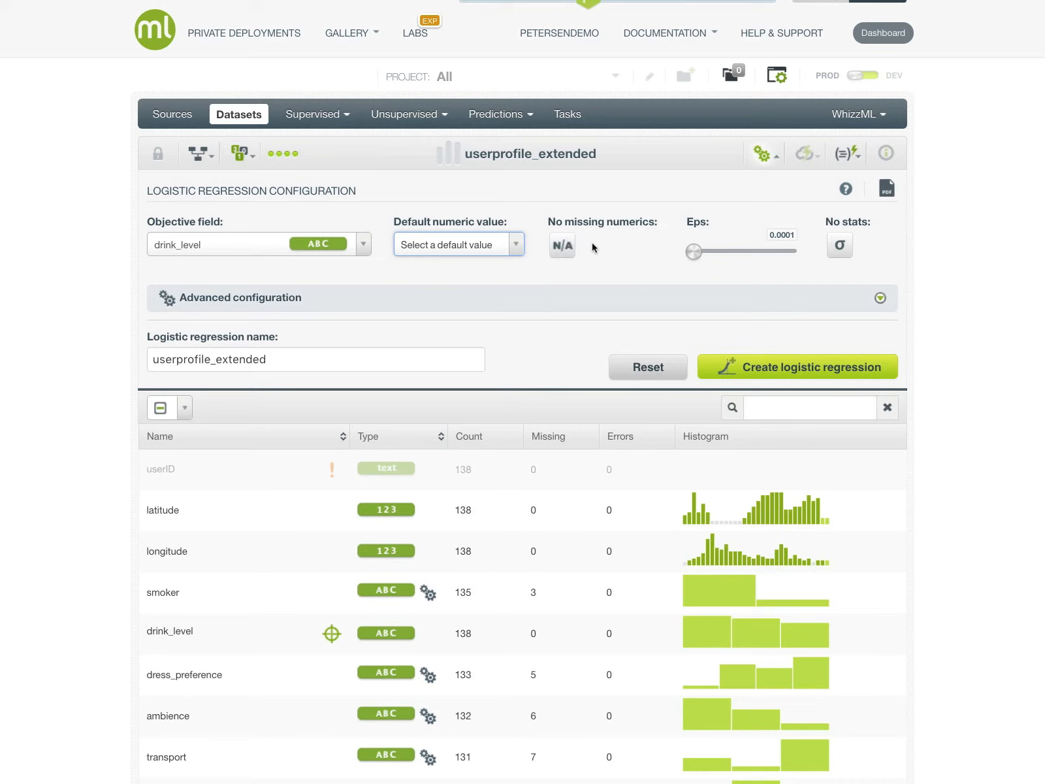
Turn on missing numerics and set Eps to 0.001 for the drink_level logistic regression.
left_click(563, 247)
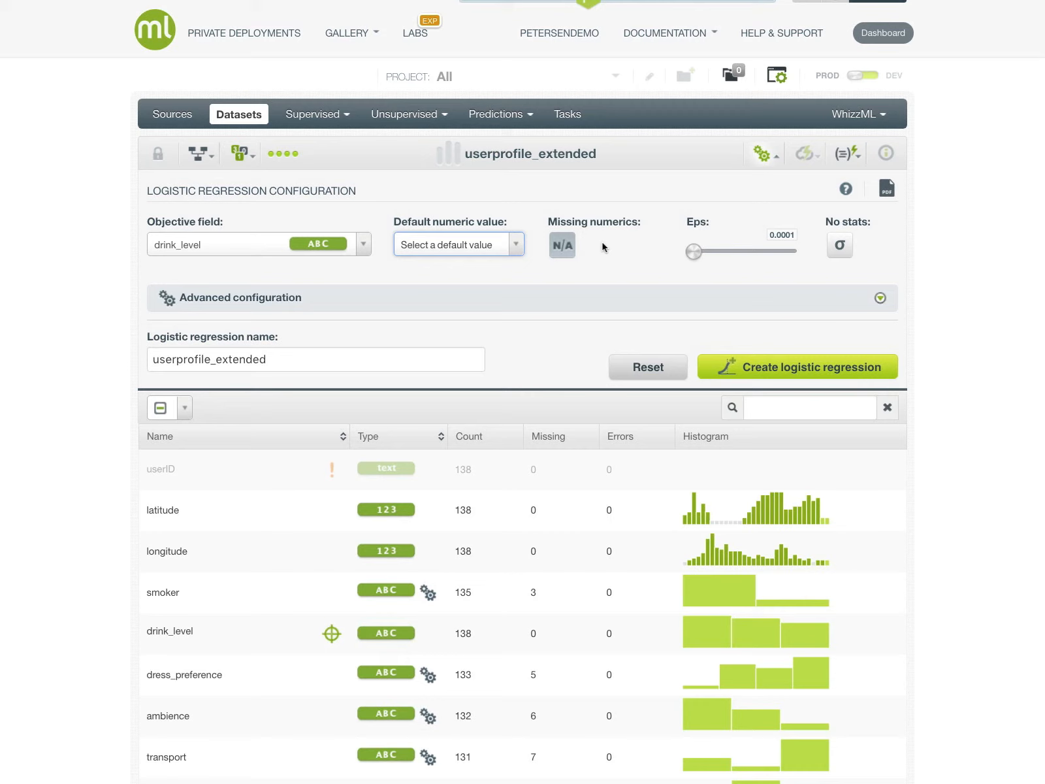
left_click_drag(693, 252, 803, 257)
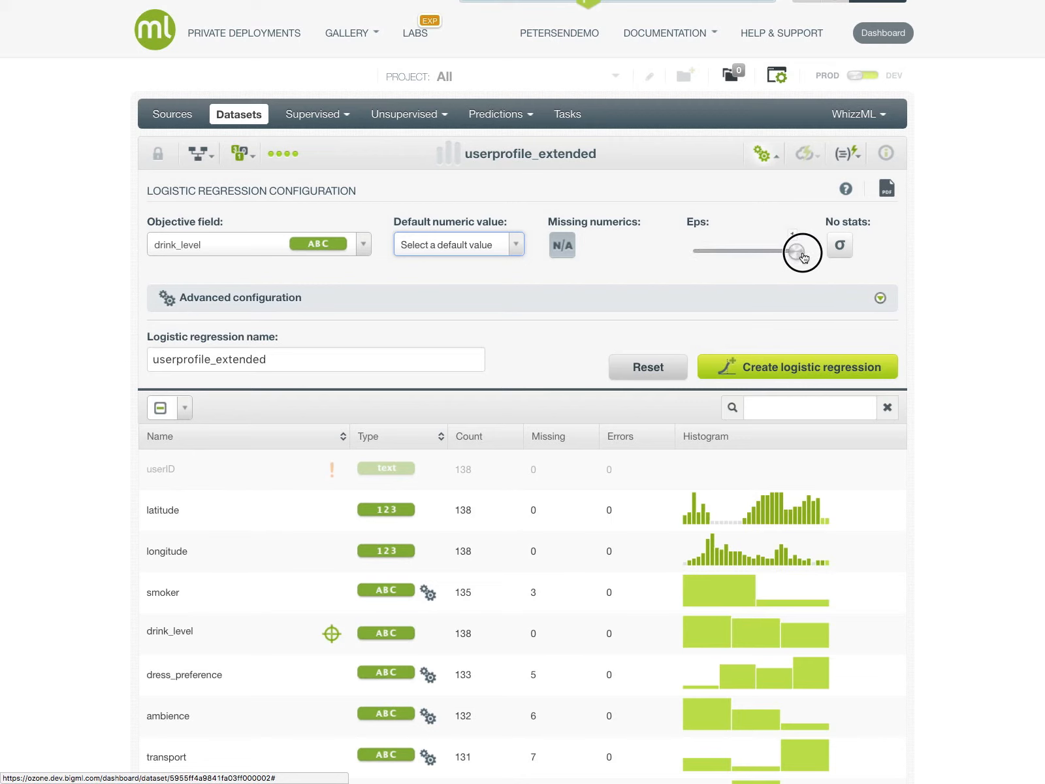
left_click_drag(803, 257, 691, 252)
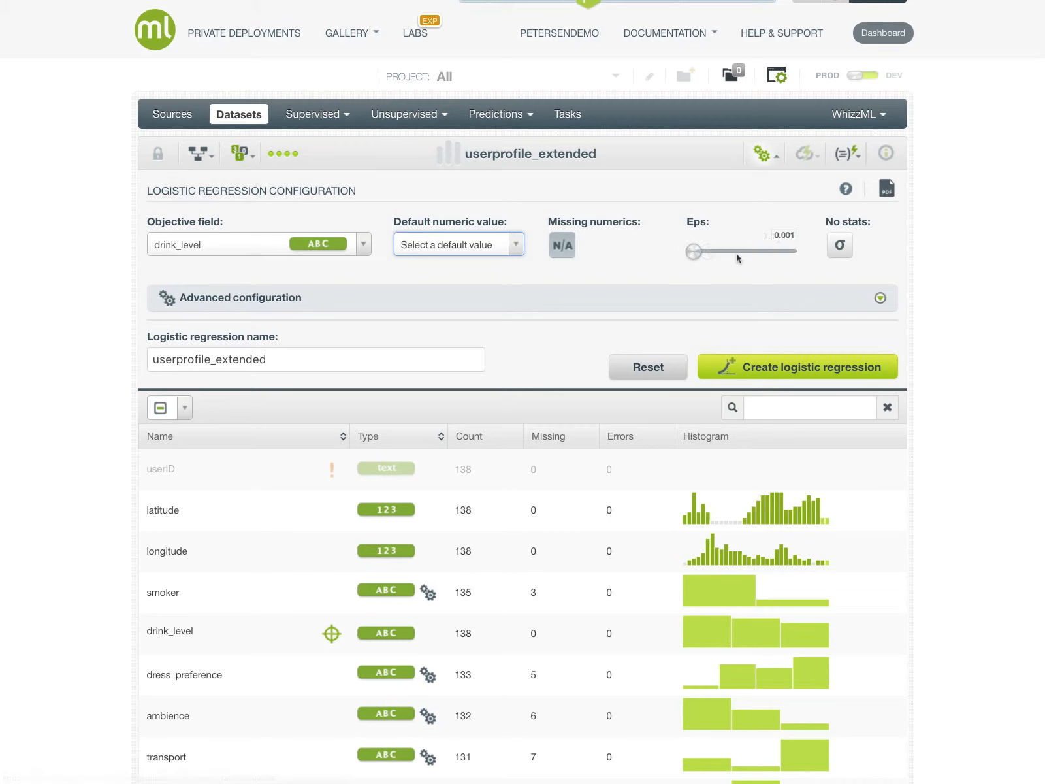
Enable statistics computation and set the advanced weights option to Balance objective.
left_click(840, 247)
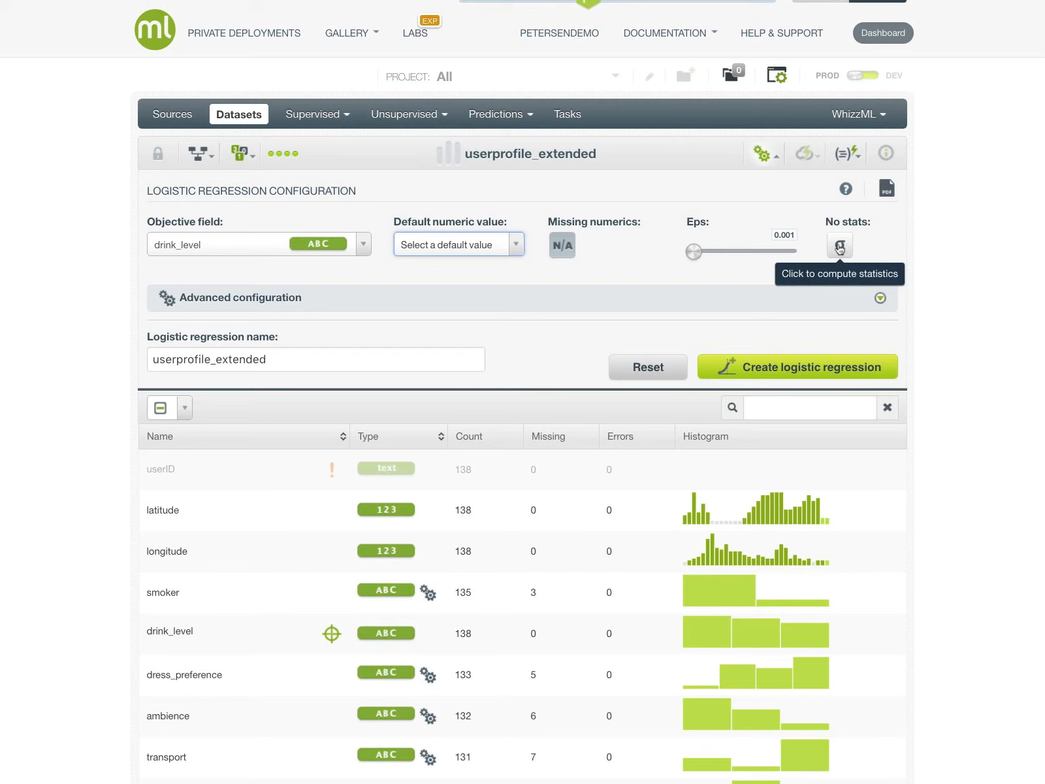
left_click(840, 247)
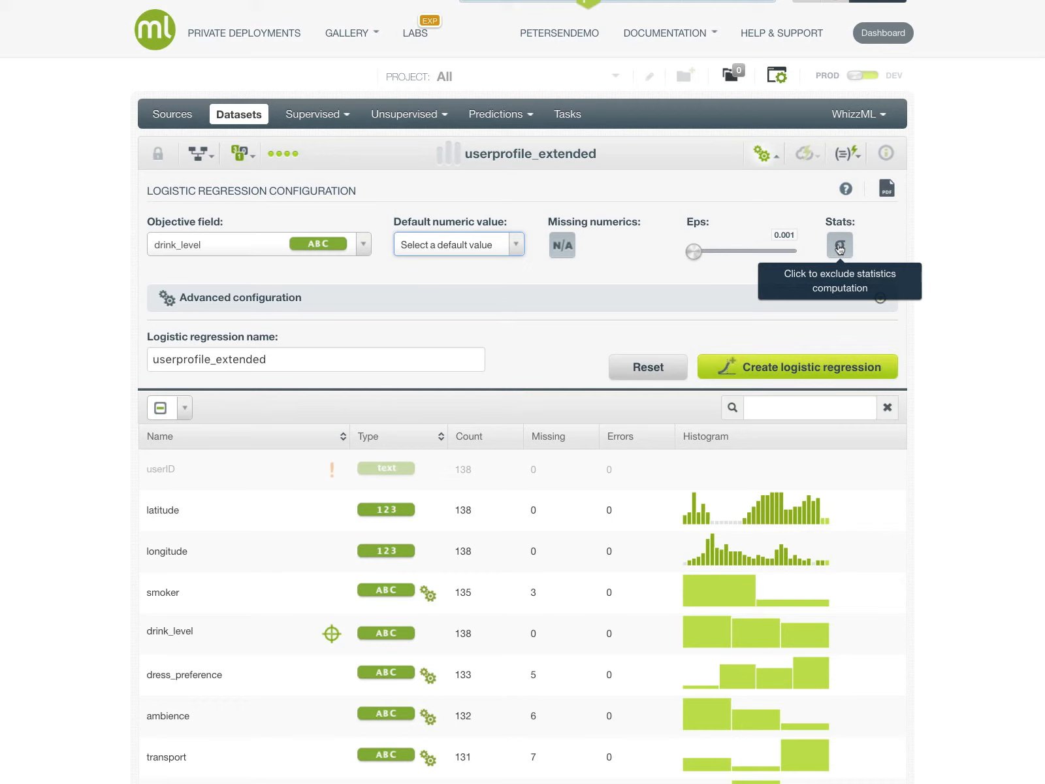
left_click(320, 302)
left_click(284, 337)
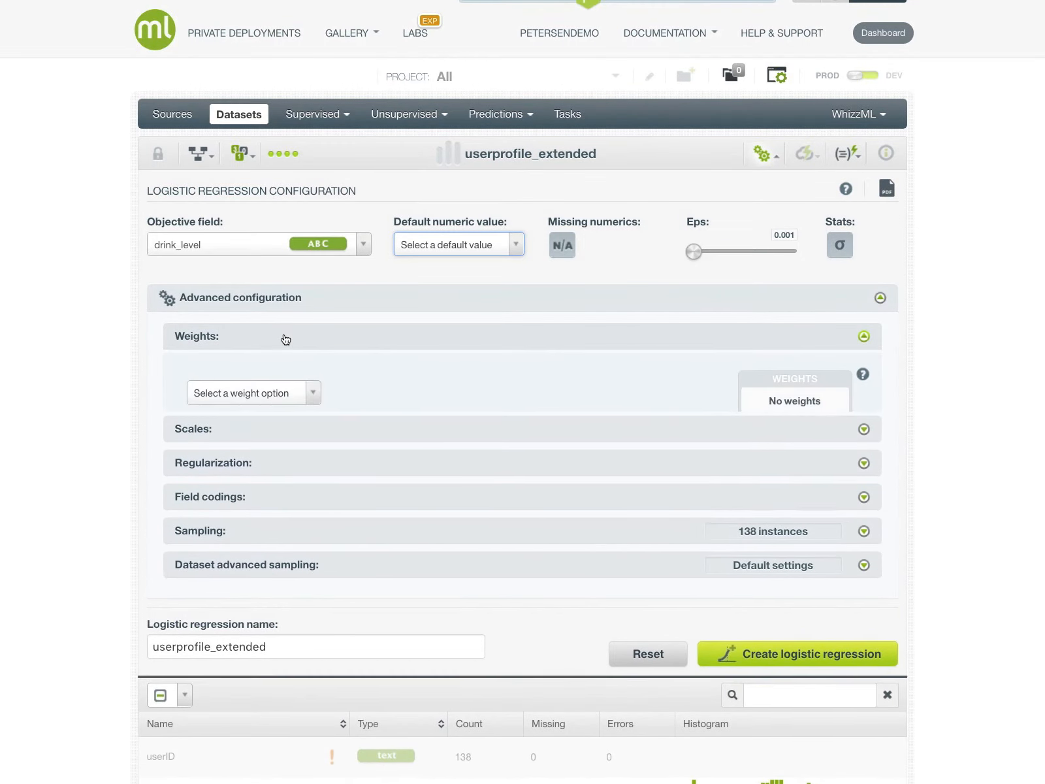
left_click(270, 395)
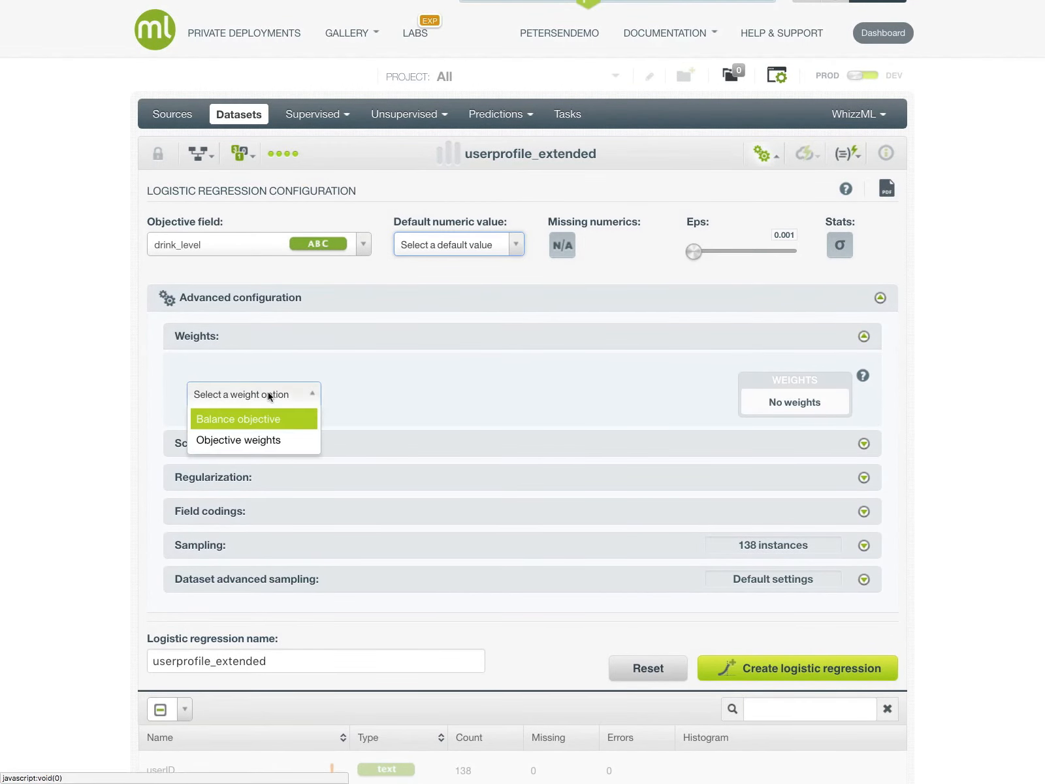
left_click(262, 426)
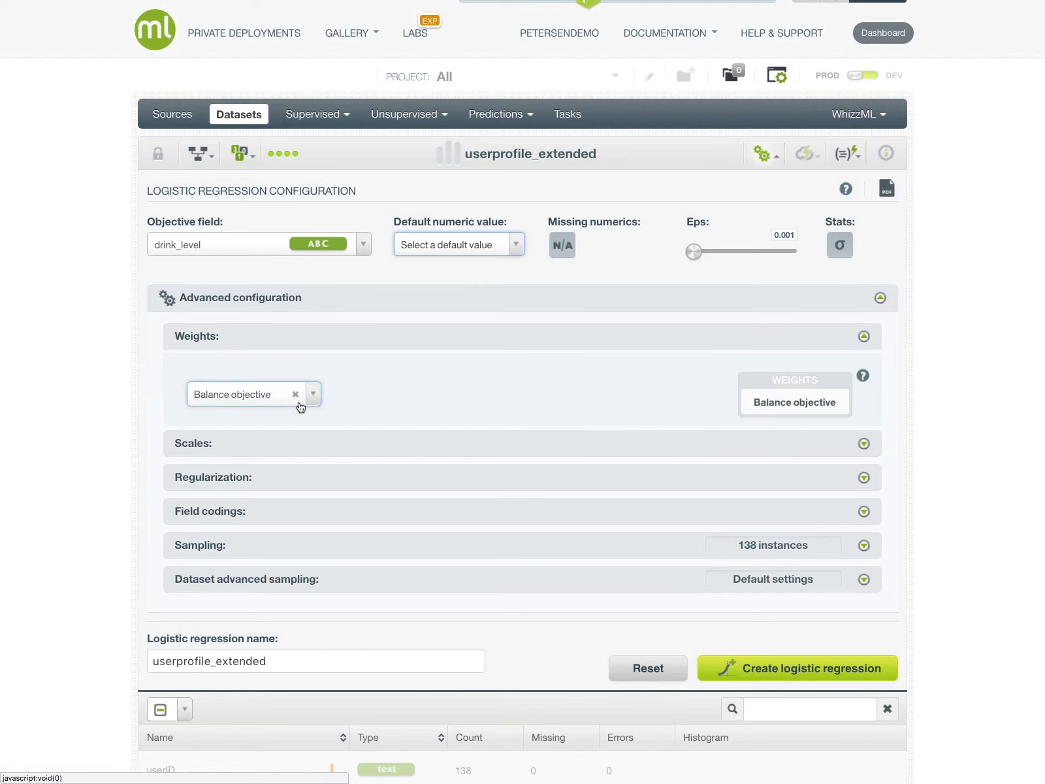
Review the scales options for bias and auto-scaled fields, and the regularization type and strength options.
left_click(203, 443)
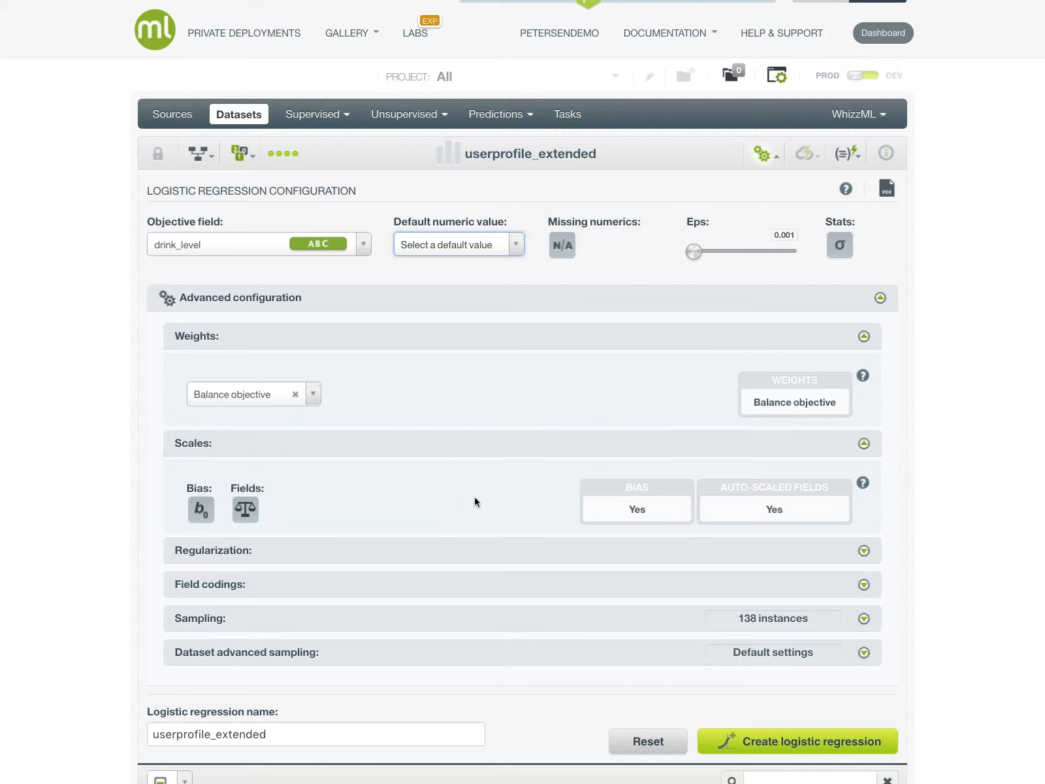
mouse_move(629, 510)
left_mouse_down()
mouse_move(803, 507)
mouse_move(784, 513)
left_mouse_up()
left_click(474, 485)
left_click(324, 556)
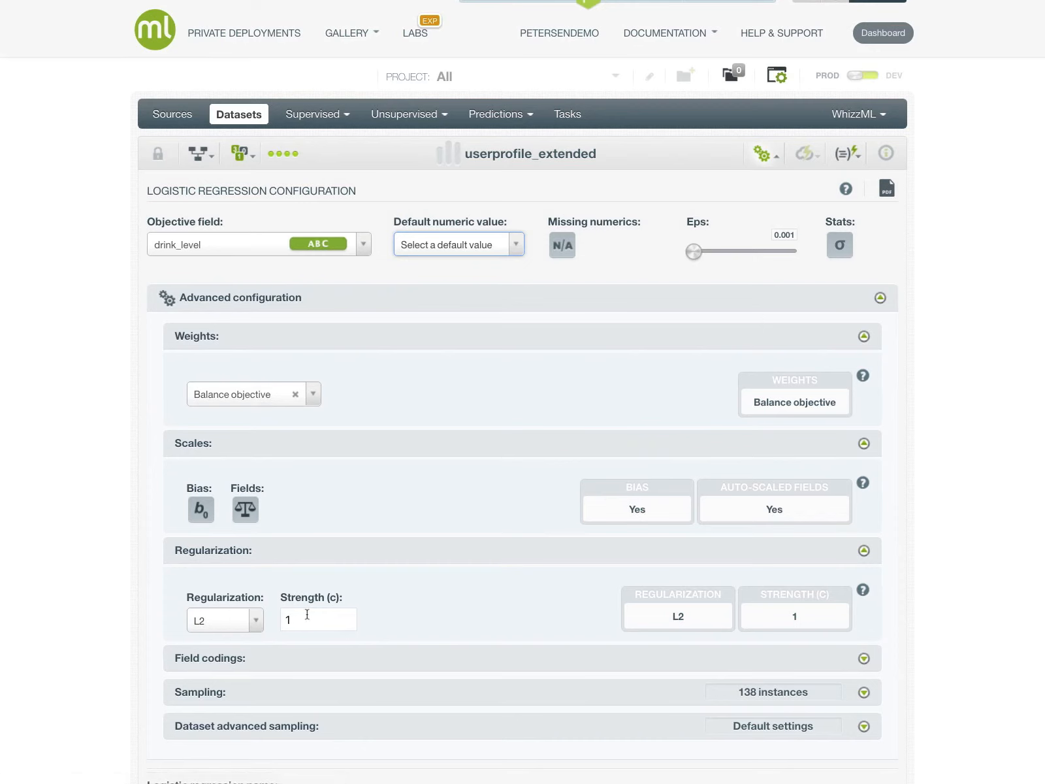
double_click(287, 618)
left_click(307, 618)
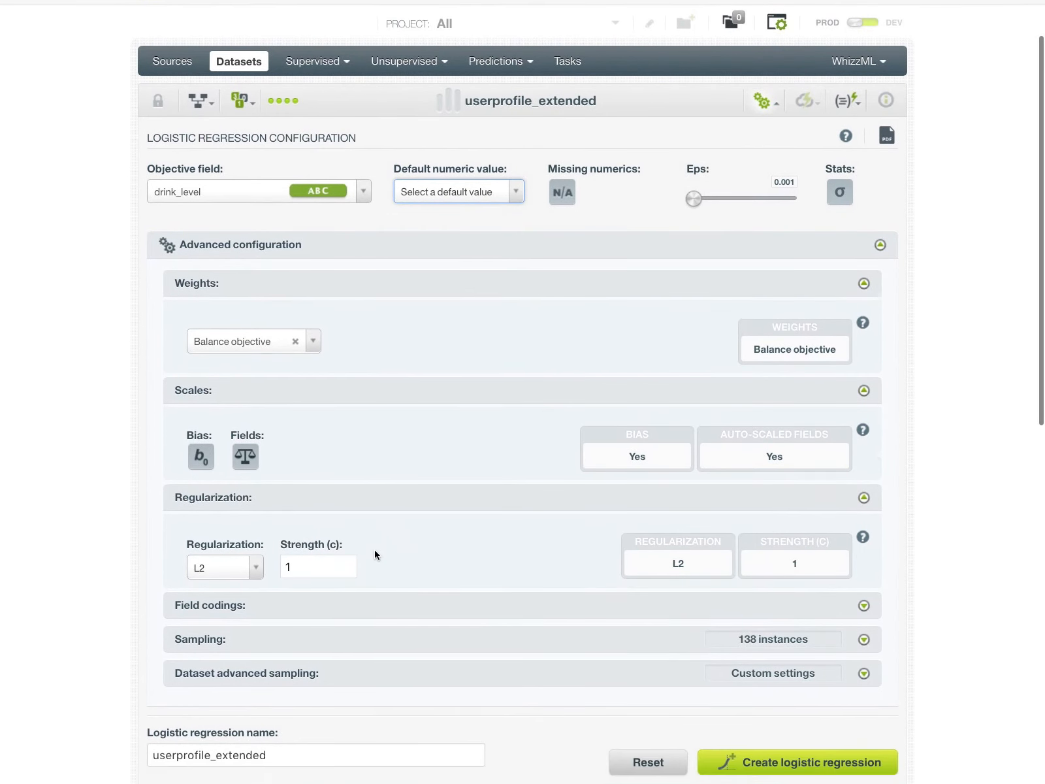
Review the sampling and dataset advanced sampling options, and create the userprofile_extended logistic regression.
scroll(374, 554, "down", 2)
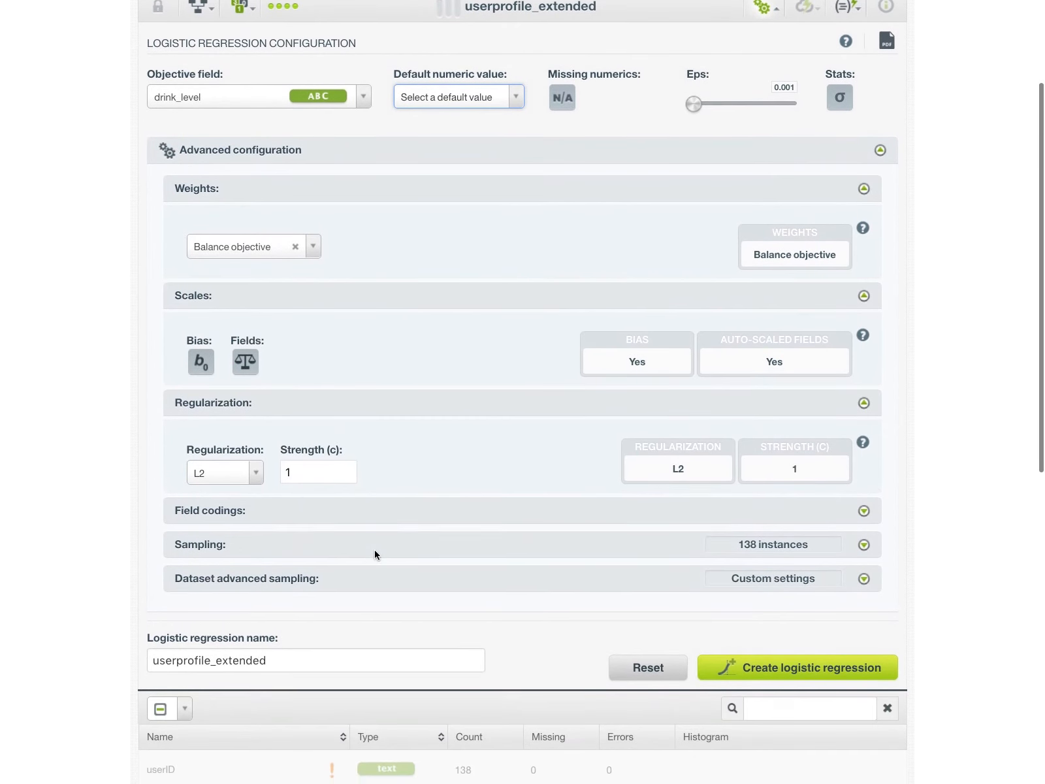
left_click(373, 552)
left_click(345, 655)
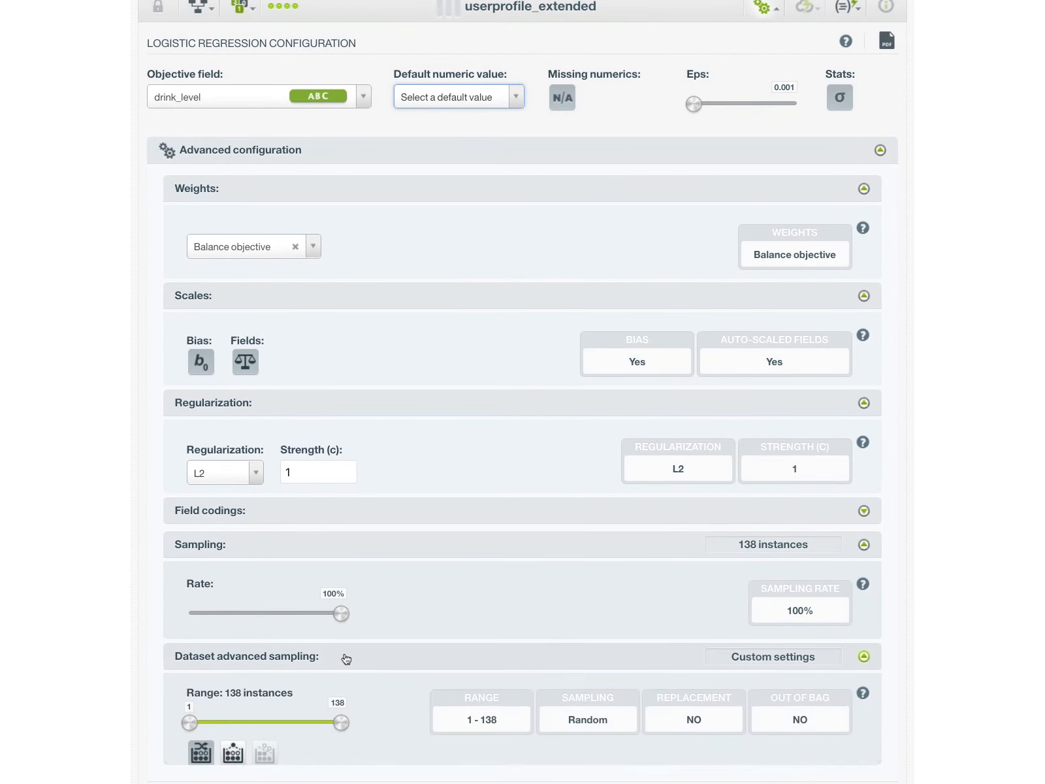
scroll(377, 648, "down", 2)
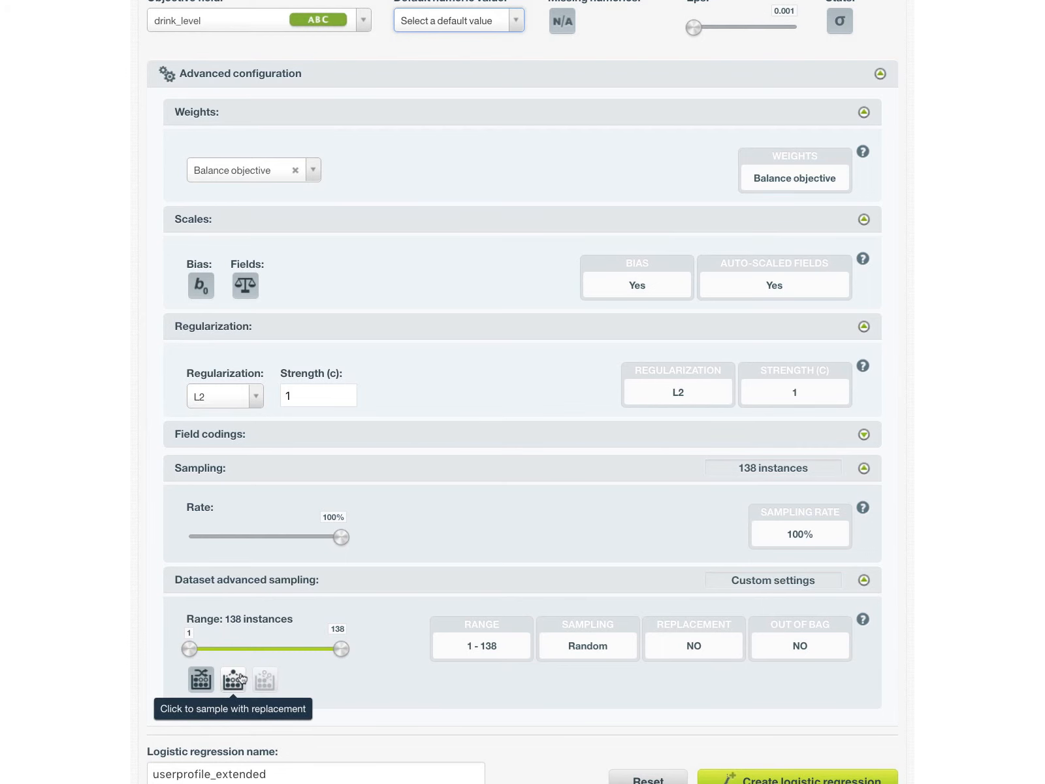
scroll(241, 678, "down", 1)
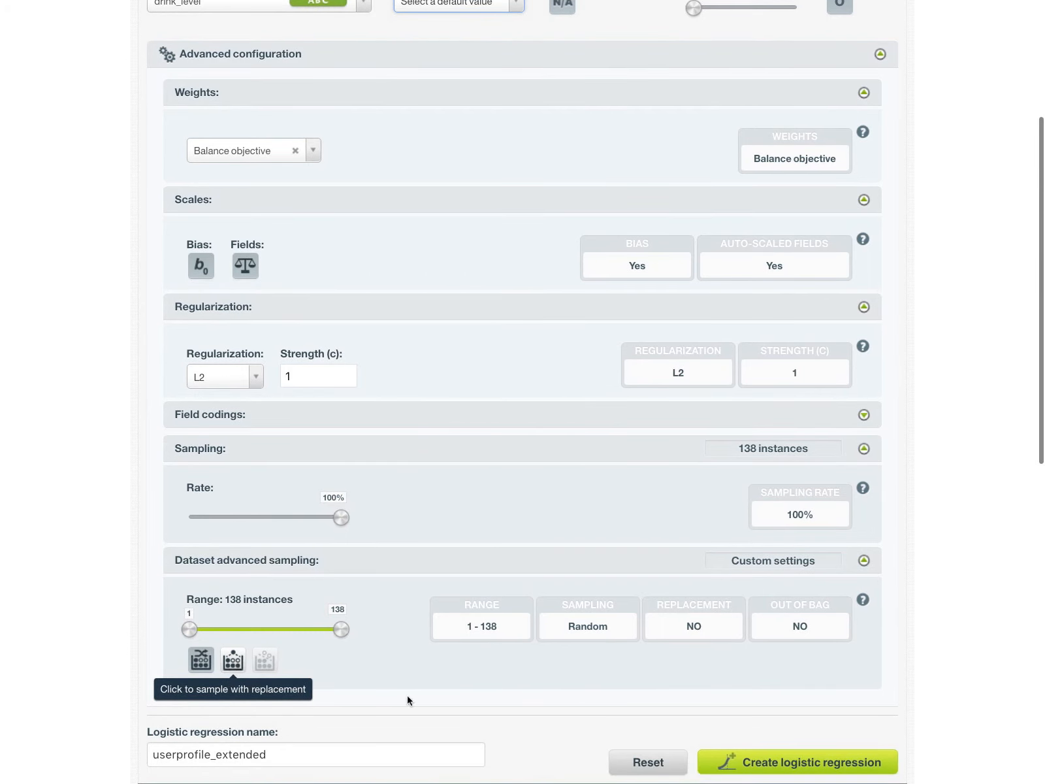
left_click(783, 762)
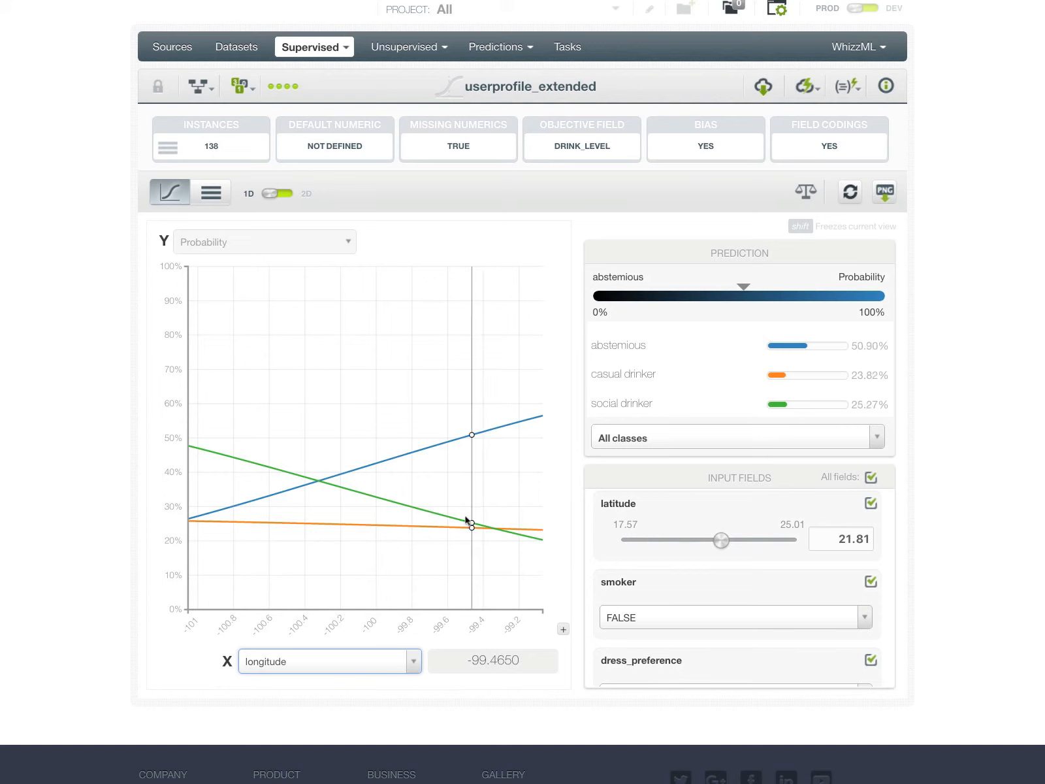
Plot latitude on the X axis of the 1D probability chart and set the smoker input field to TRUE.
left_click(284, 660)
left_click(275, 561)
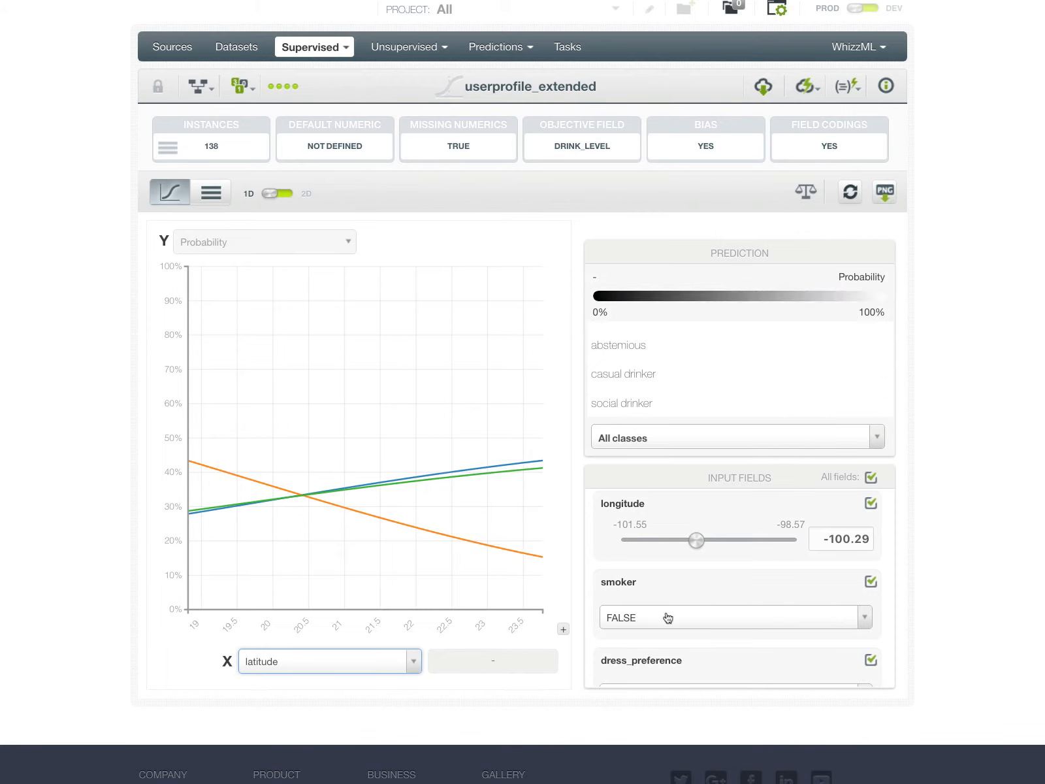
left_click(689, 618)
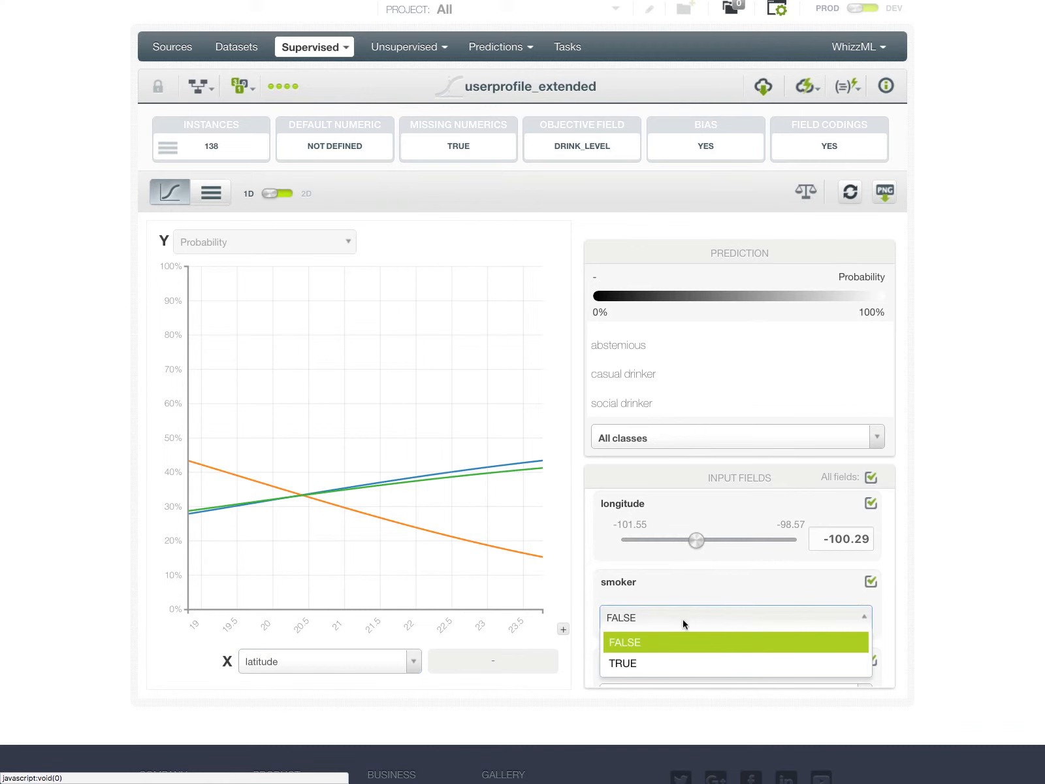
left_click(667, 664)
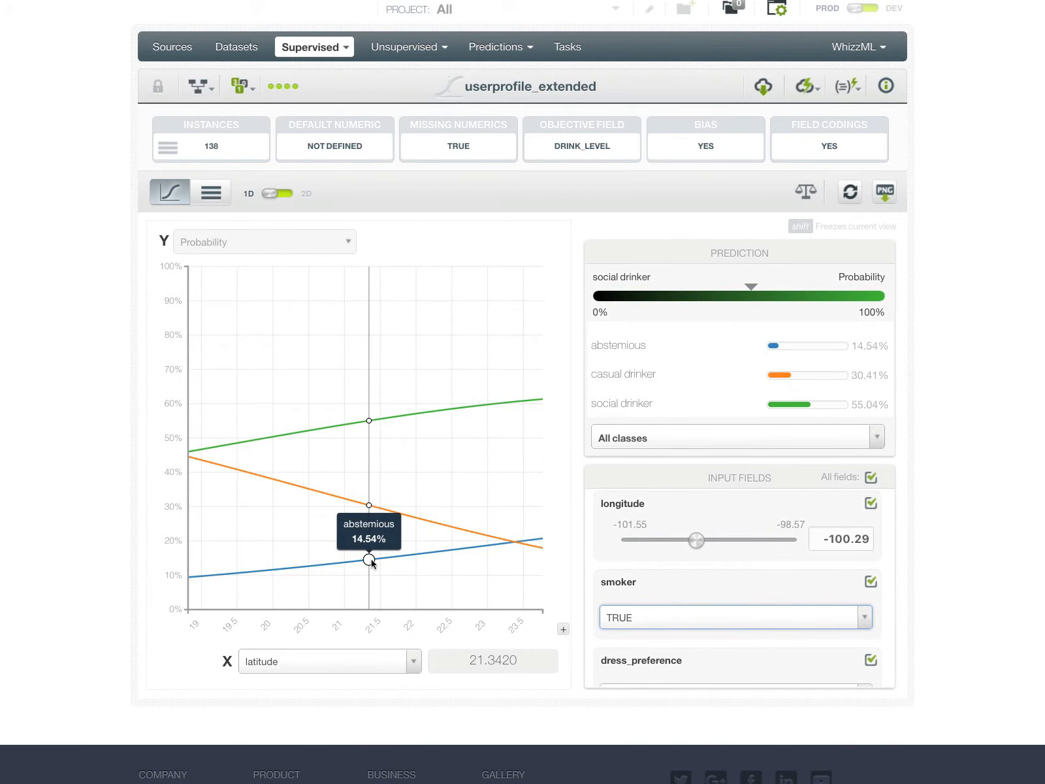
Show the 2D chart with activity on the Y axis and ambience on the X axis.
scroll(370, 563, "up", 1)
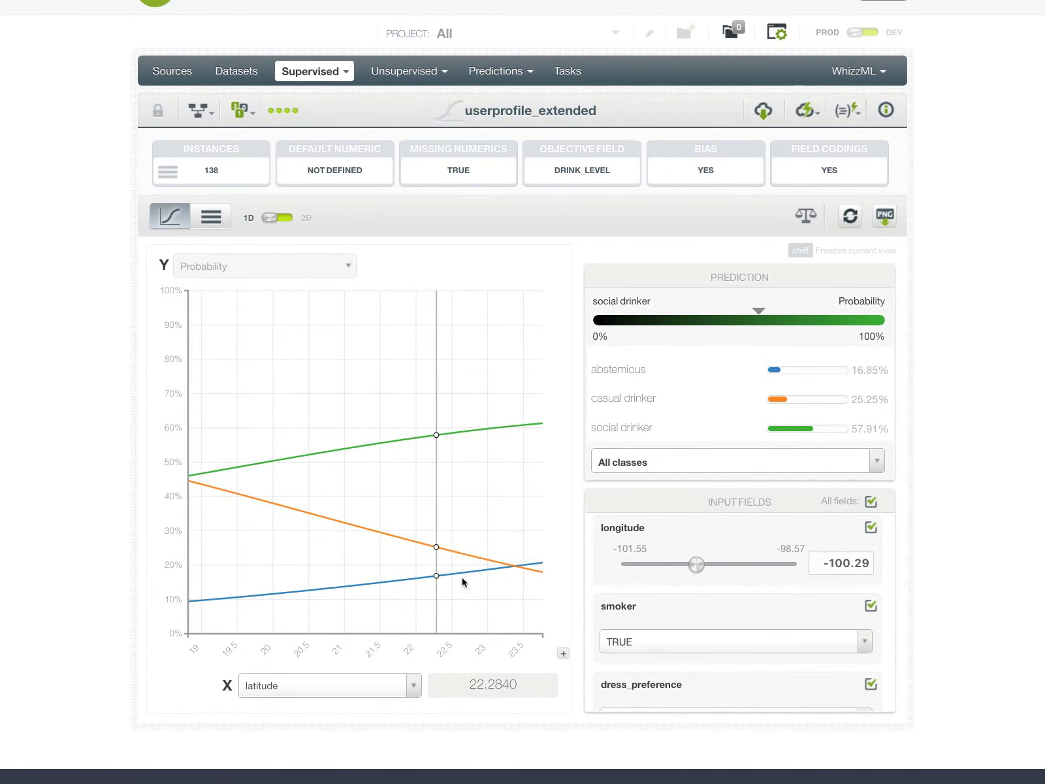
left_click(285, 220)
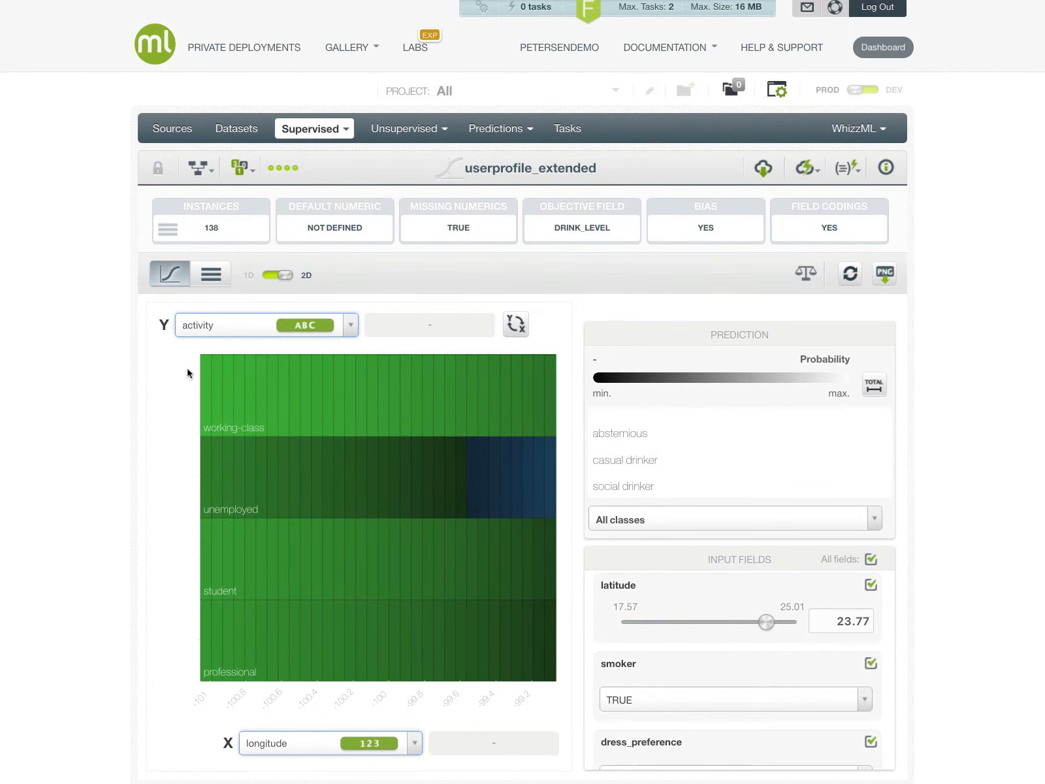
left_click(203, 327)
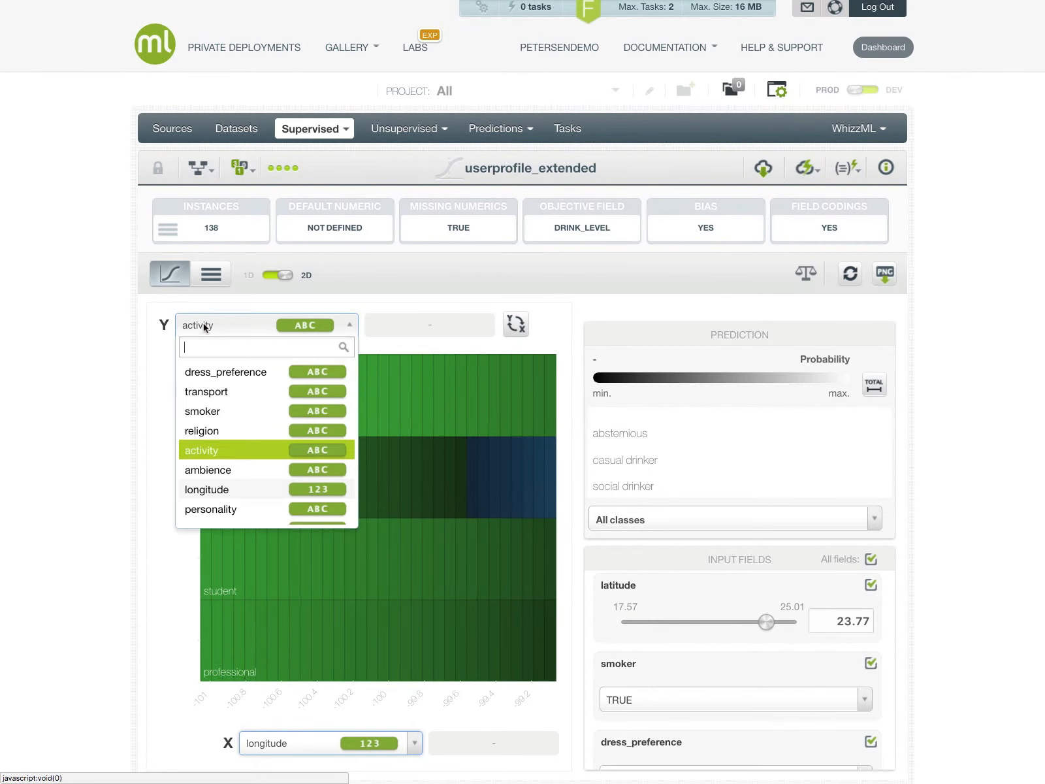
left_click(224, 455)
scroll(292, 771, "up", 1)
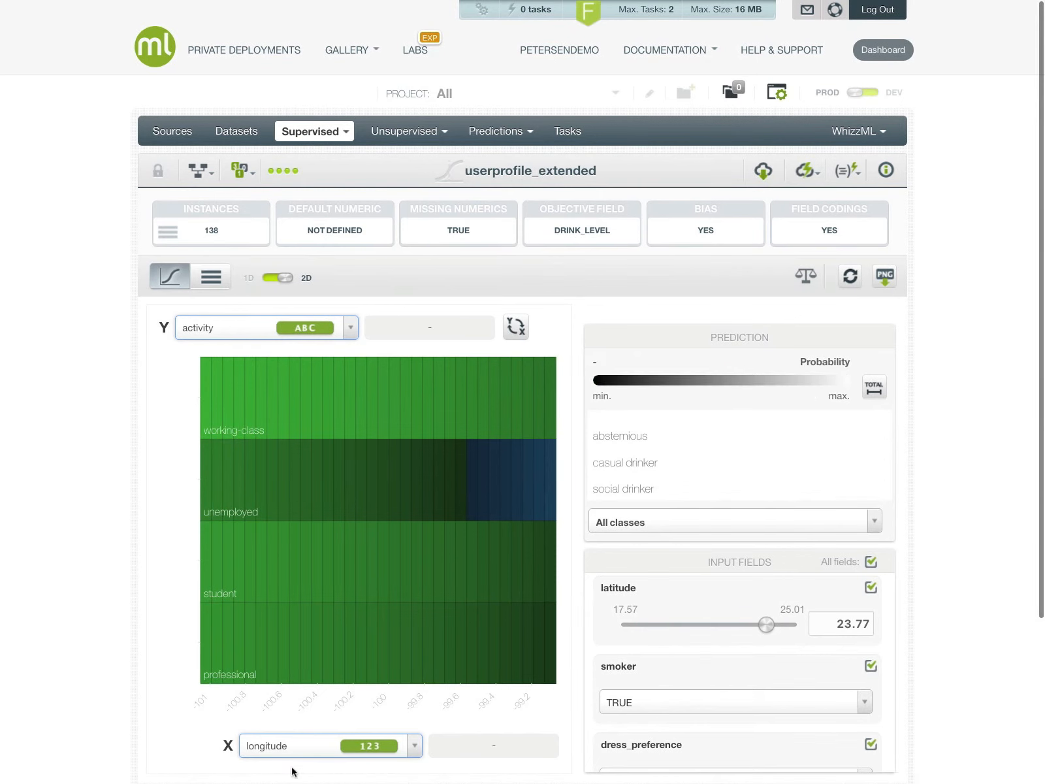
left_click(291, 753)
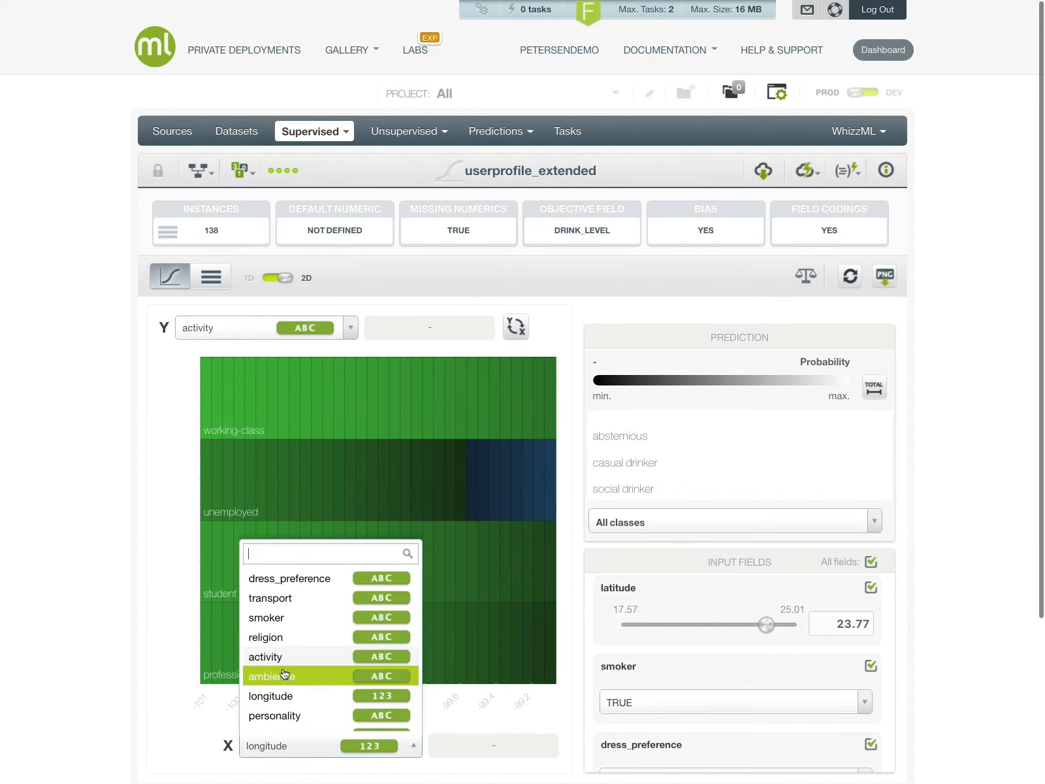
left_click(292, 682)
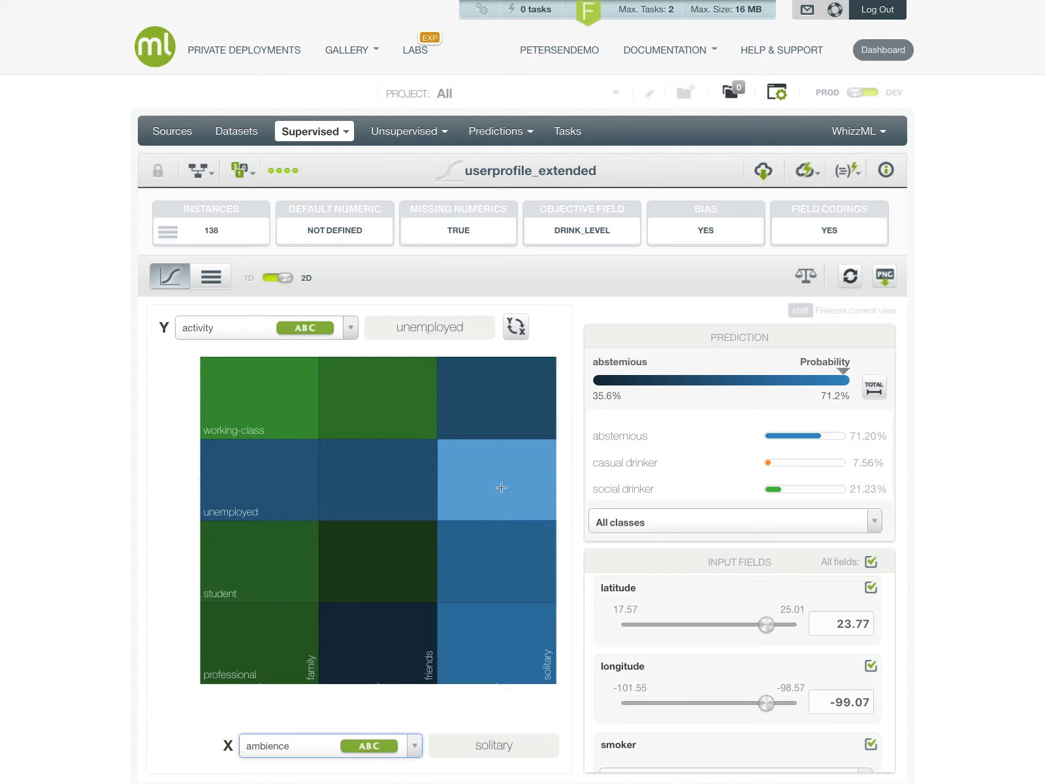
Show the coefficients table and examine the latitude and longitude coefficients per class with their significance and statistics.
left_click(213, 279)
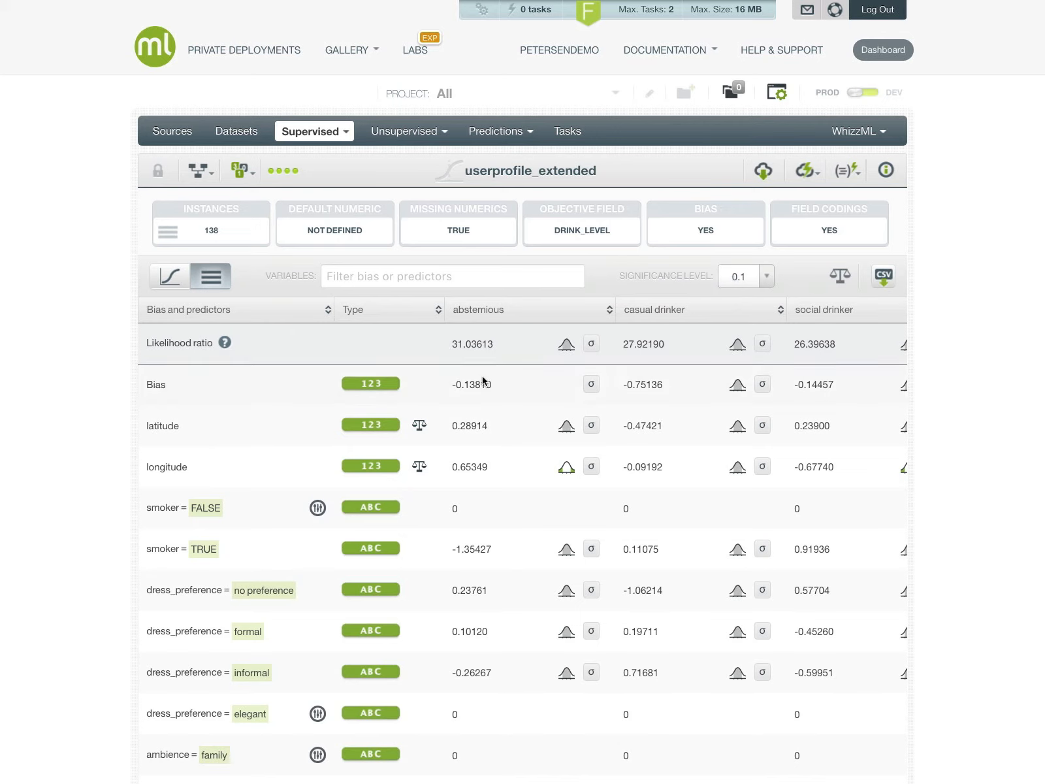
double_click(154, 426)
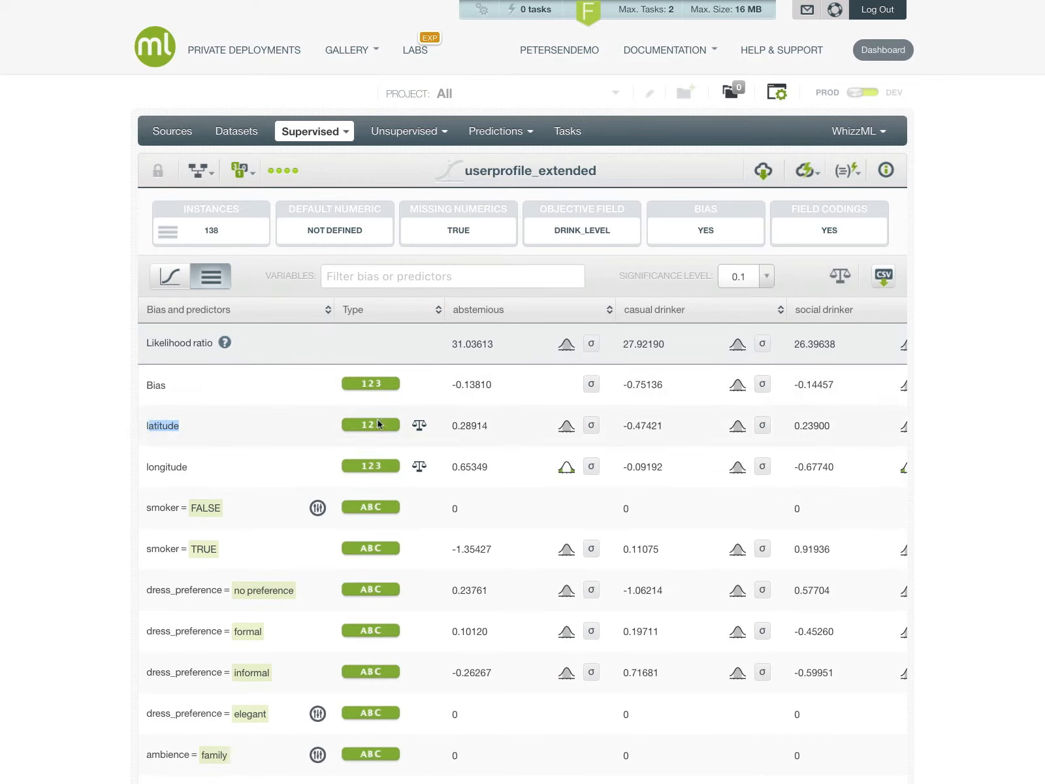
left_click_drag(623, 425, 658, 426)
left_click_drag(795, 428, 834, 427)
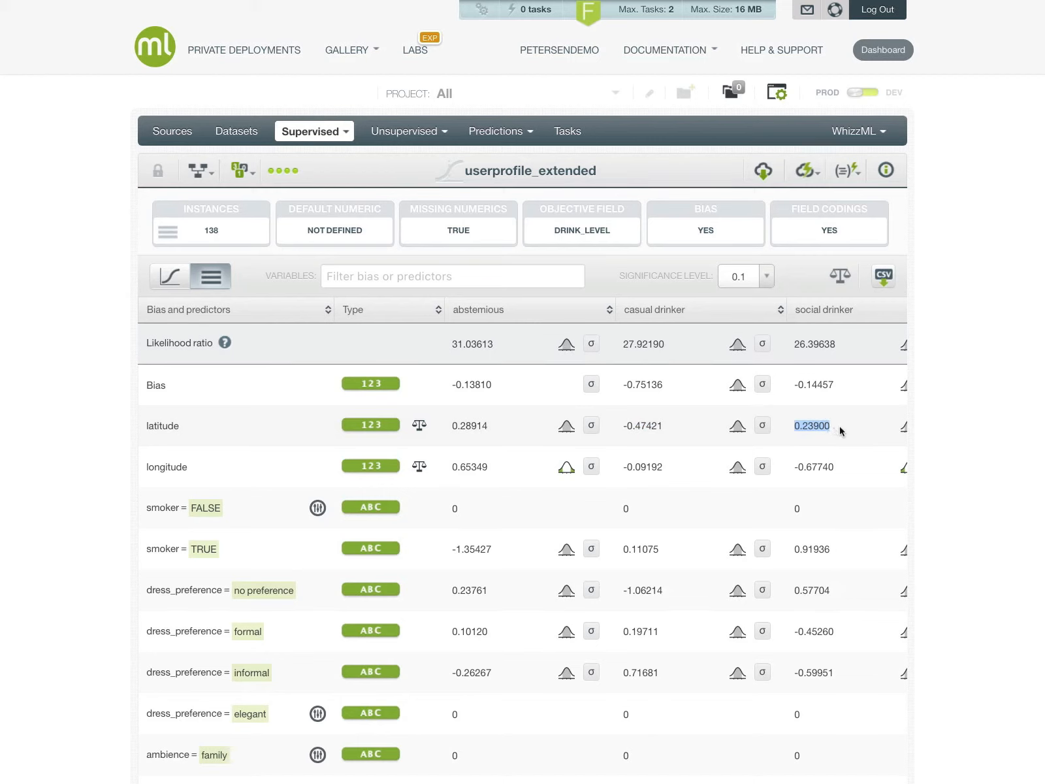
left_click(566, 428)
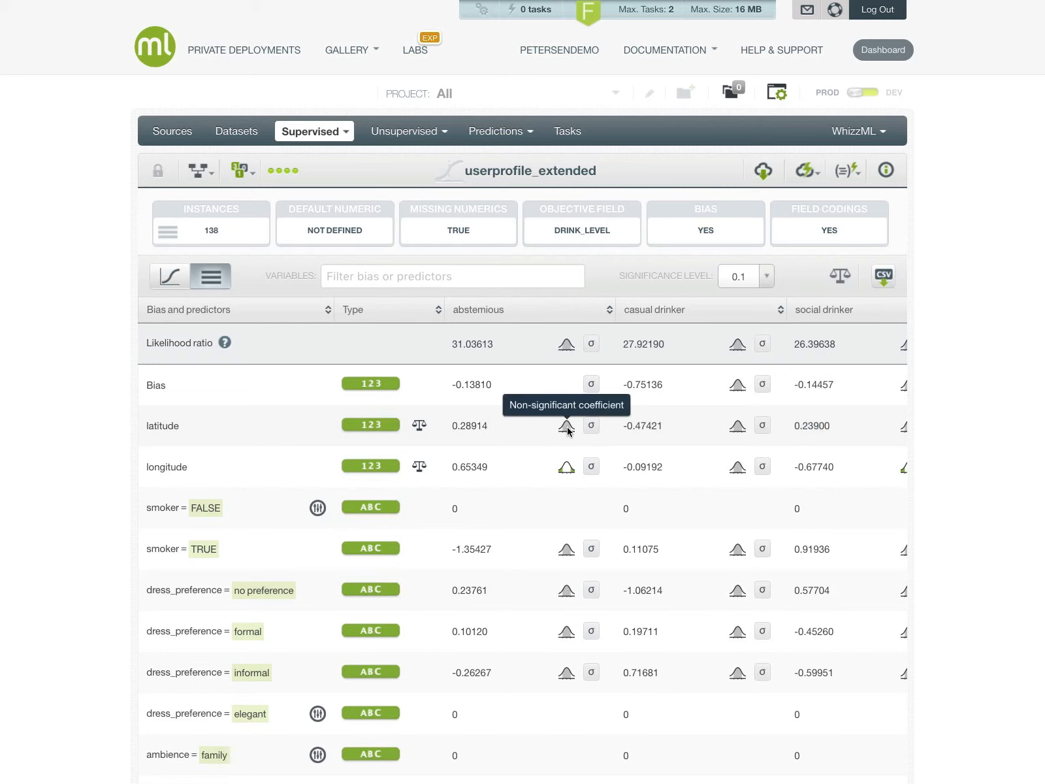
mouse_move(592, 426)
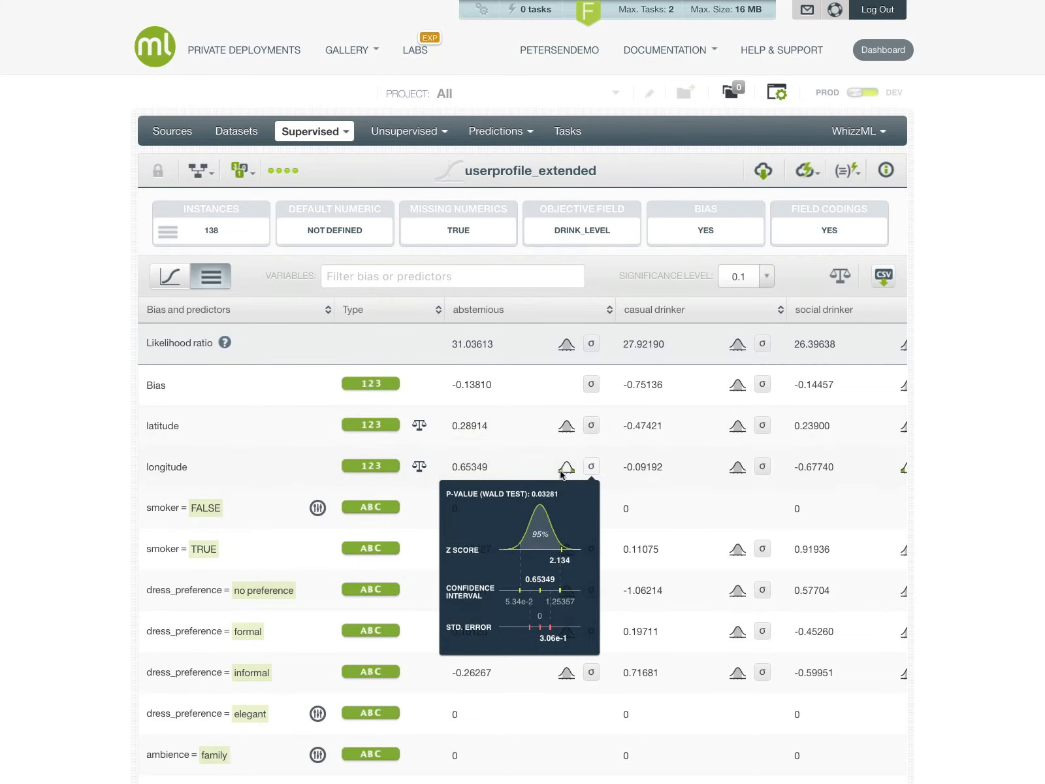
Compare the coefficient rows for smoker = FALSE and smoker = TRUE.
left_click(143, 509)
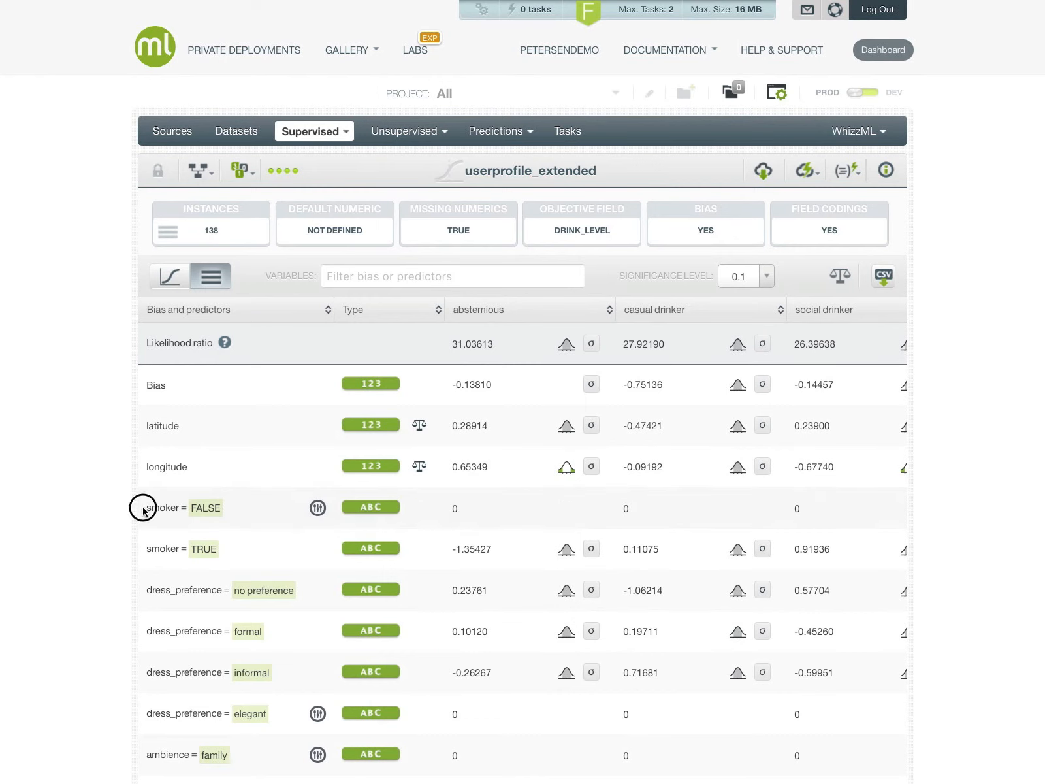
left_click_drag(143, 509, 180, 511)
left_click_drag(143, 549, 178, 549)
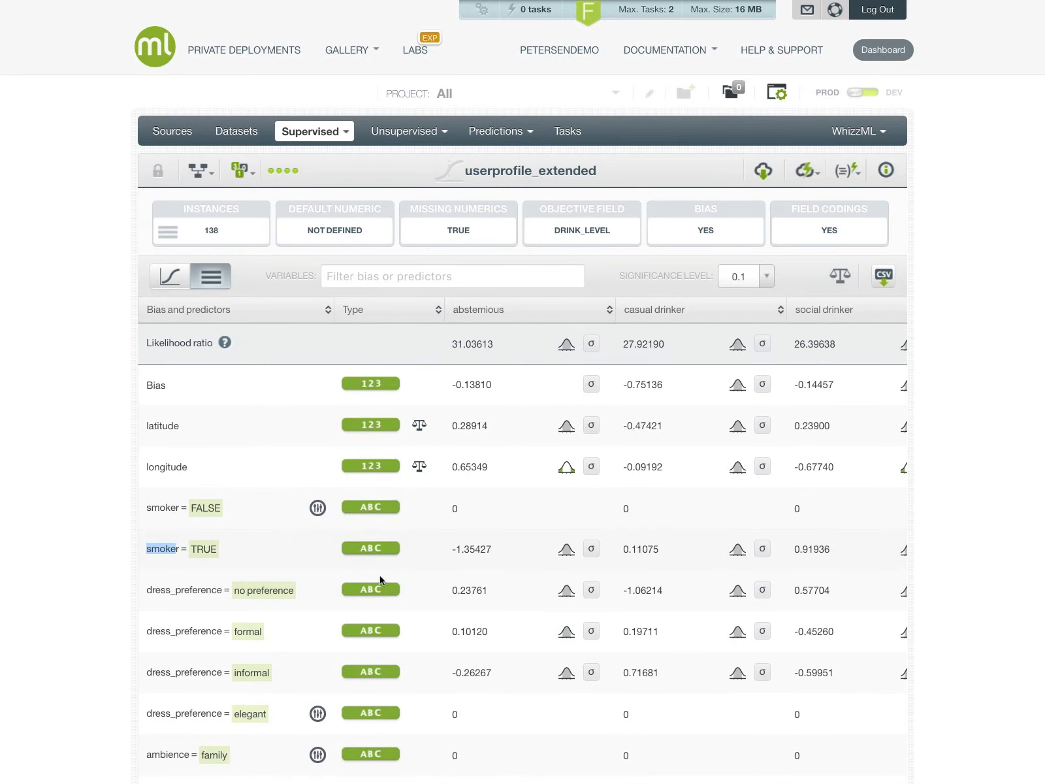
left_click_drag(150, 508, 221, 508)
left_click_drag(156, 550, 224, 549)
left_click(220, 521)
Examine the coefficients for missing values further down the table, focusing on the missing smoker row.
scroll(219, 521, "down", 20)
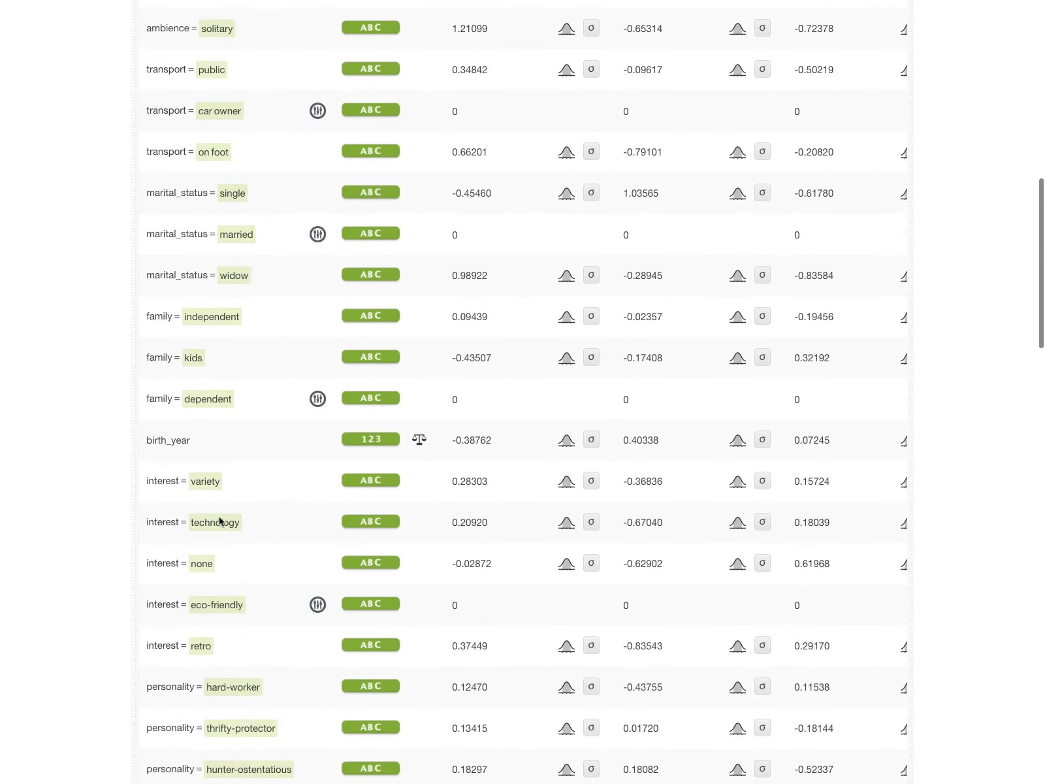
scroll(220, 520, "down", 10)
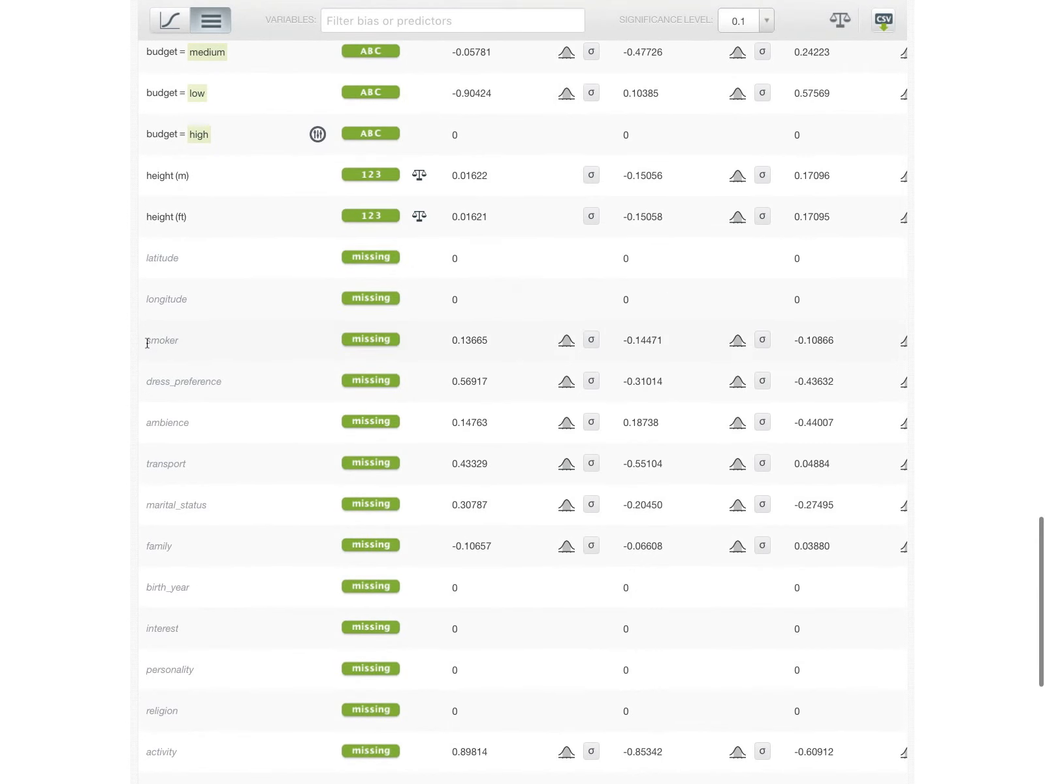
left_click_drag(143, 340, 188, 341)
left_click_drag(496, 340, 448, 340)
left_click(414, 343)
left_click_drag(176, 340, 144, 341)
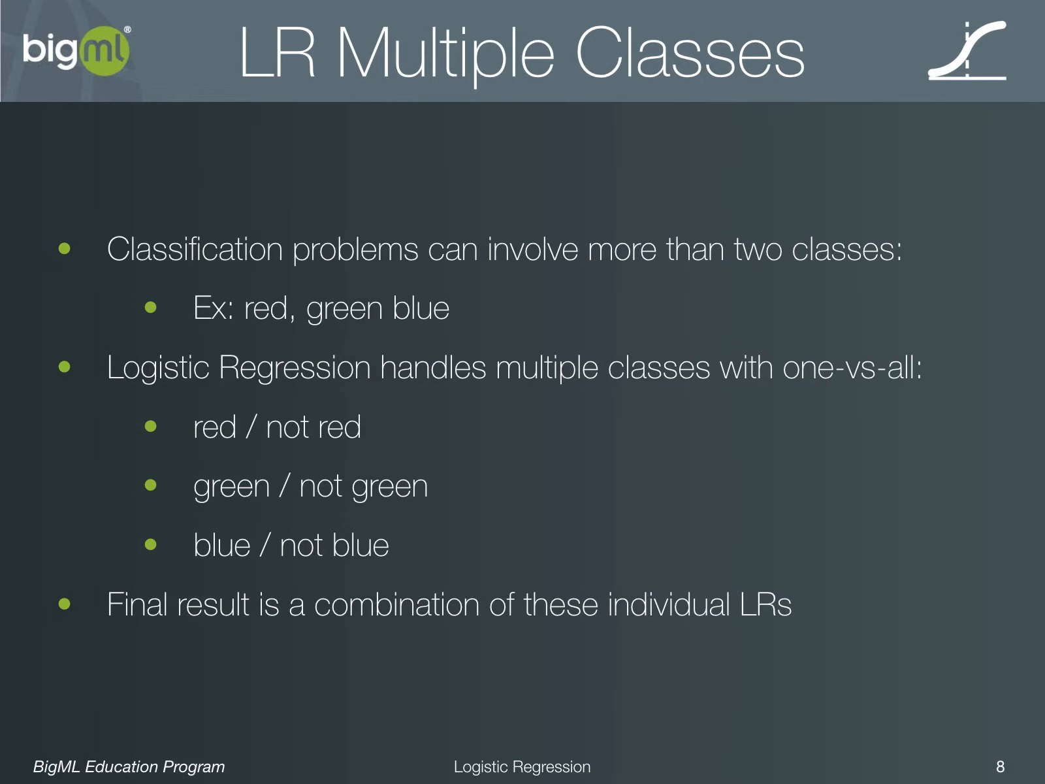
key("Right")
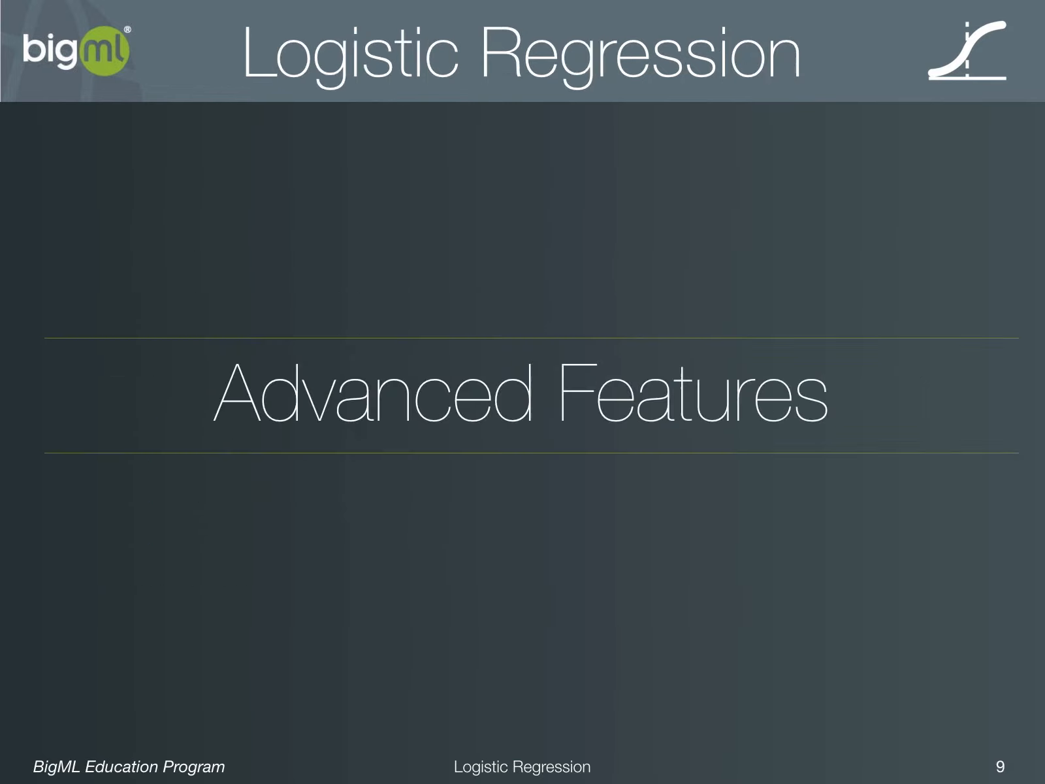
key("Right")
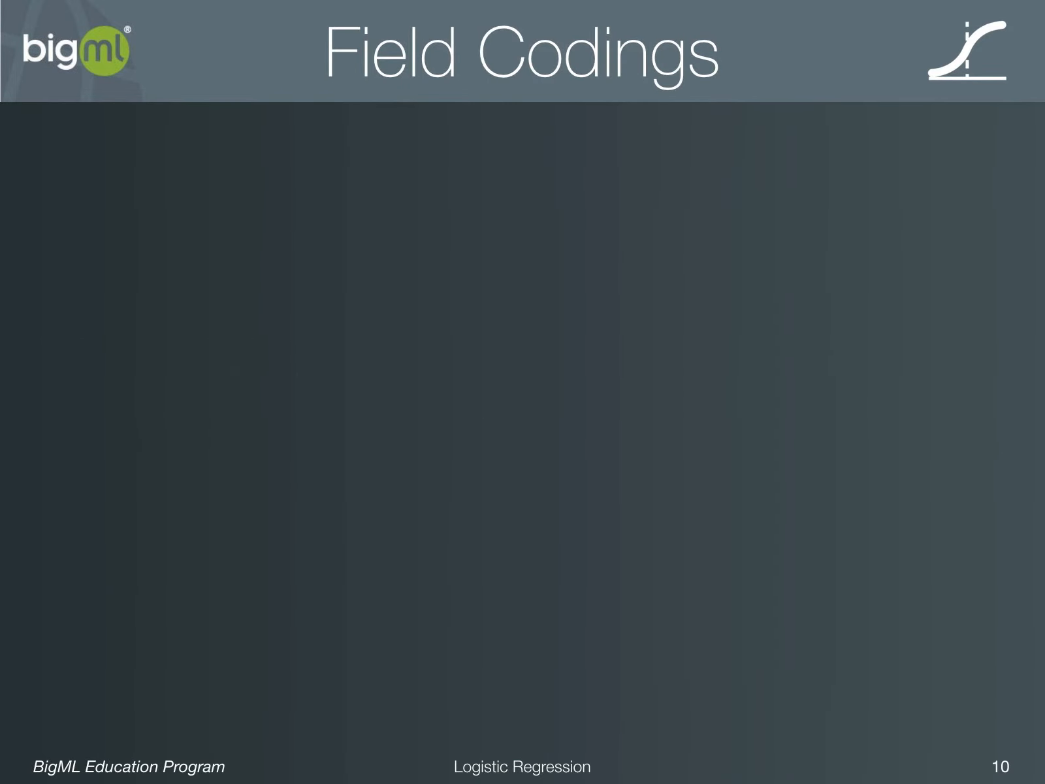
key("Right")
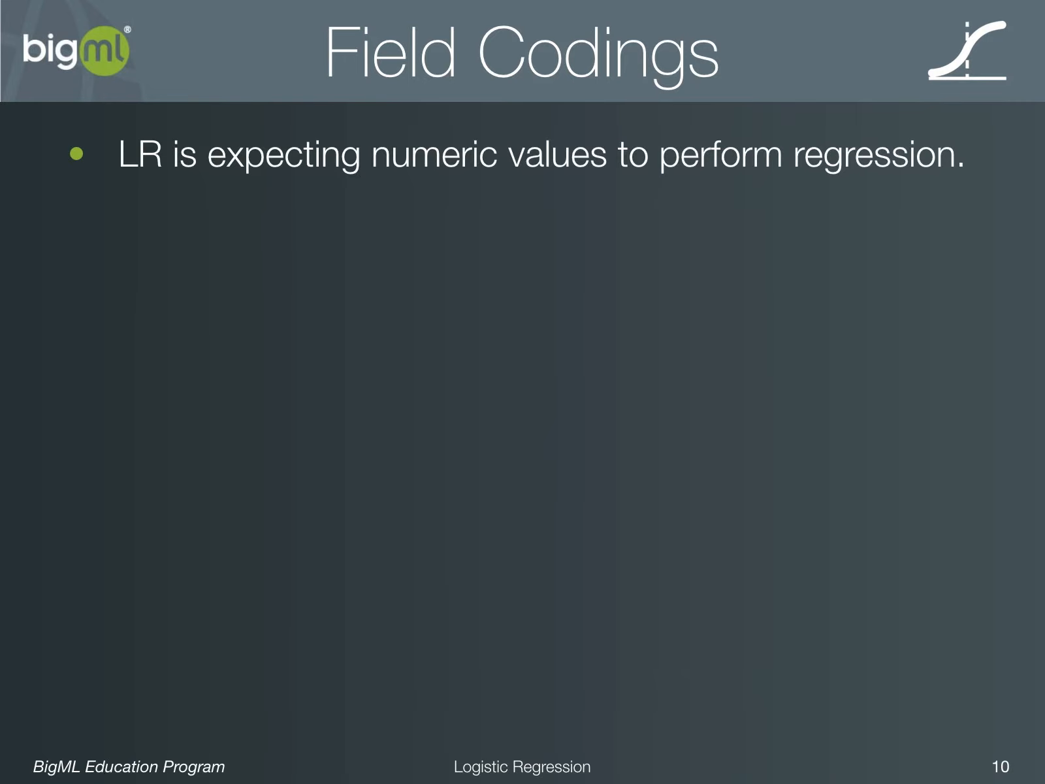
key("Right")
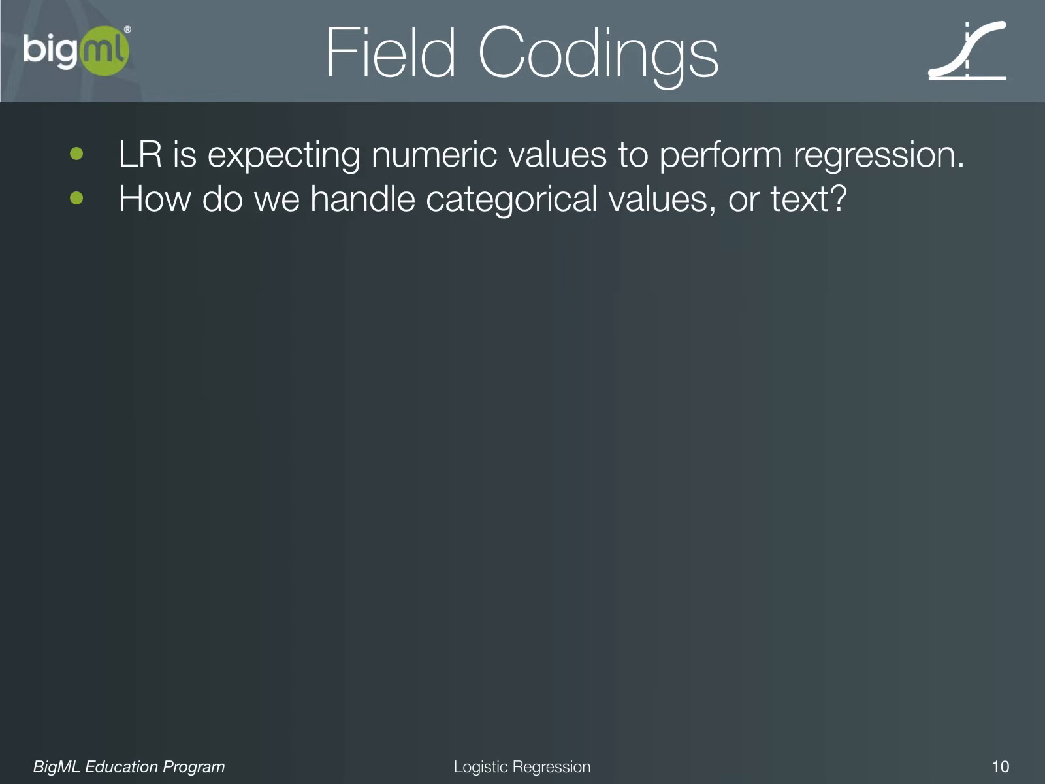
key("Right")
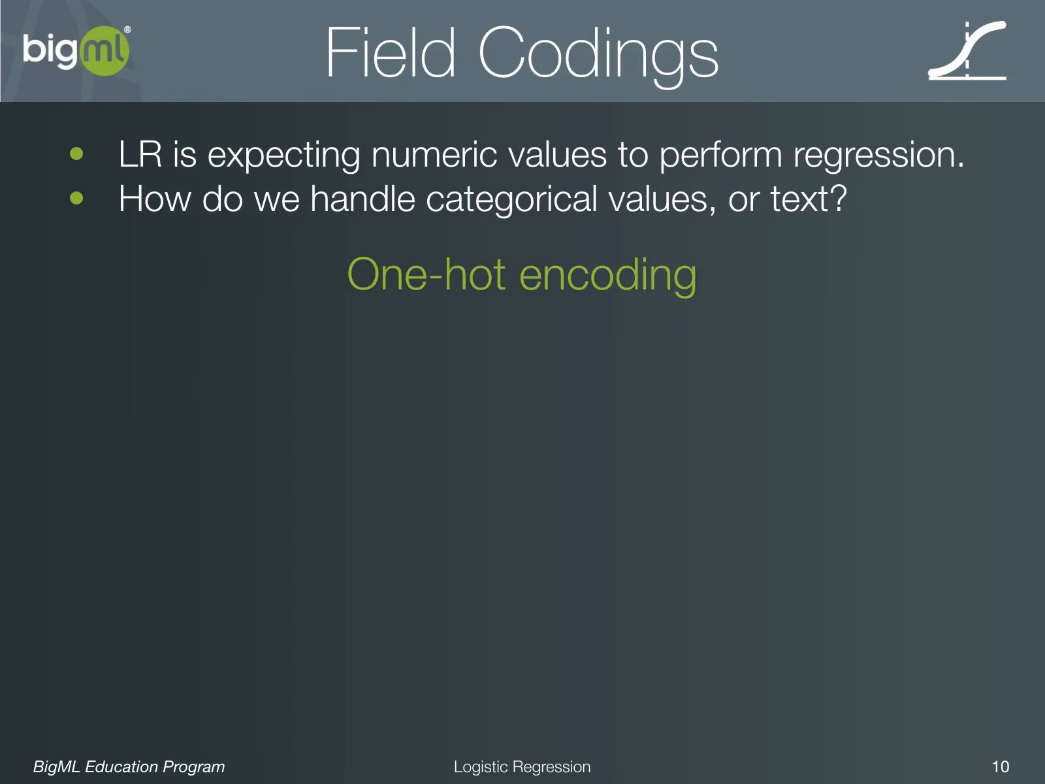
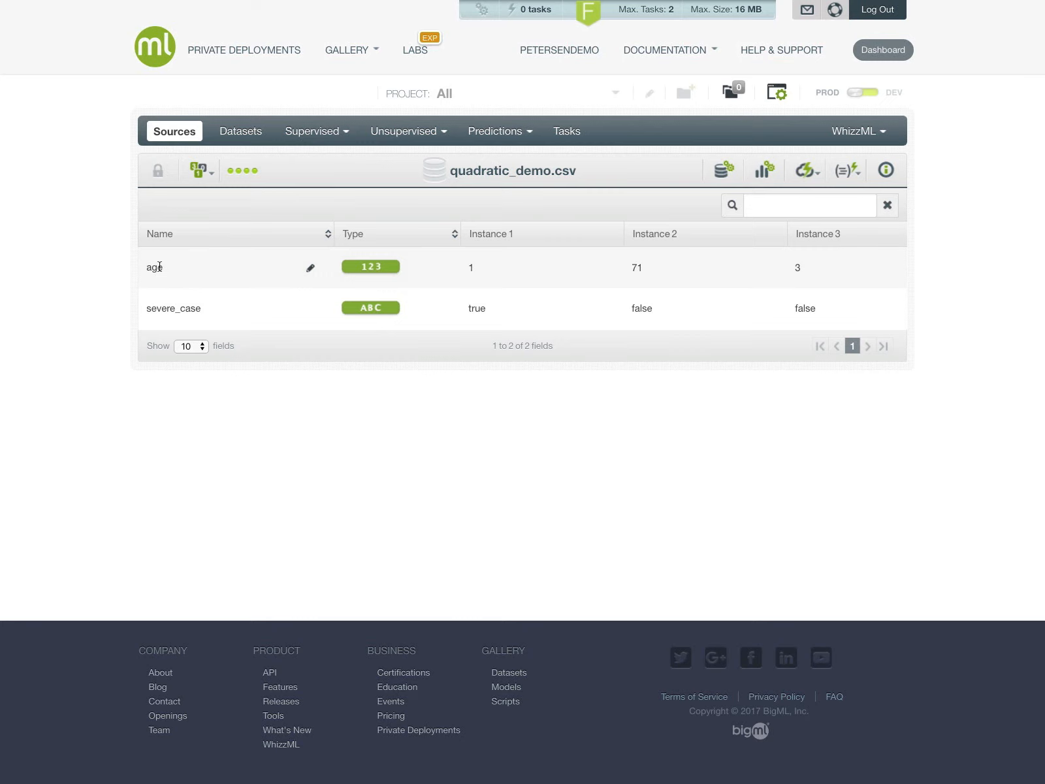
Review the age and severe_case fields of the quadratic_demo.csv source and create a 1-click dataset from it.
left_click_drag(145, 268, 164, 268)
mouse_move(364, 308)
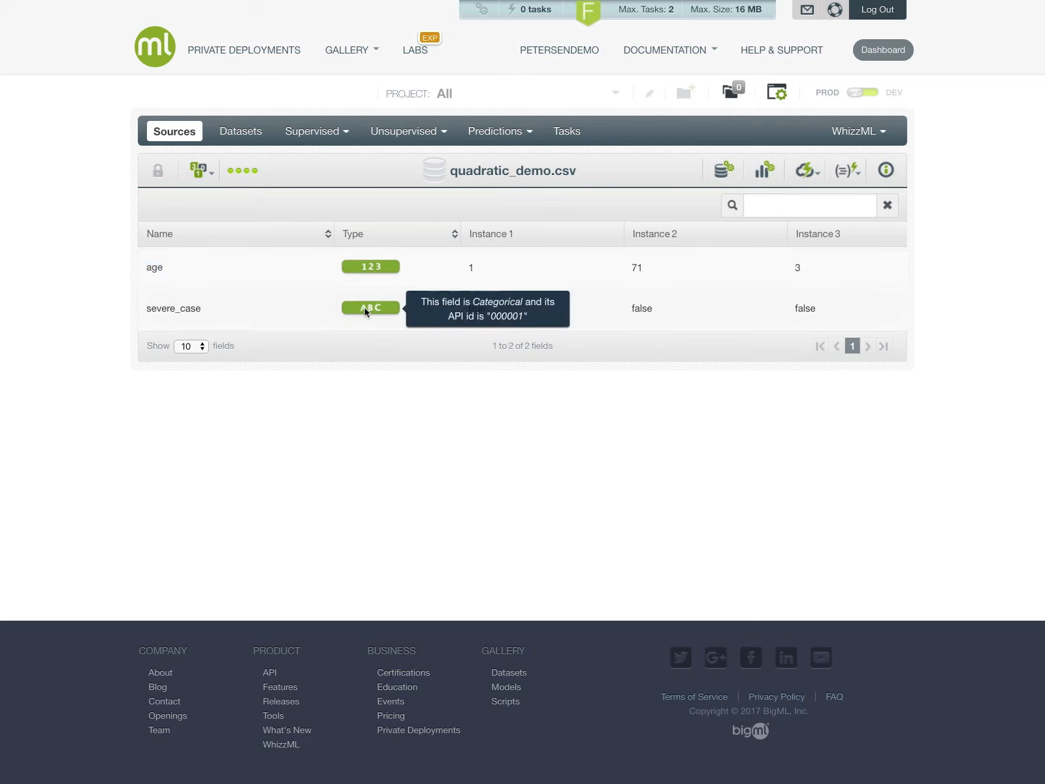
mouse_move(198, 308)
left_mouse_down()
mouse_move(124, 306)
mouse_move(201, 310)
left_mouse_up()
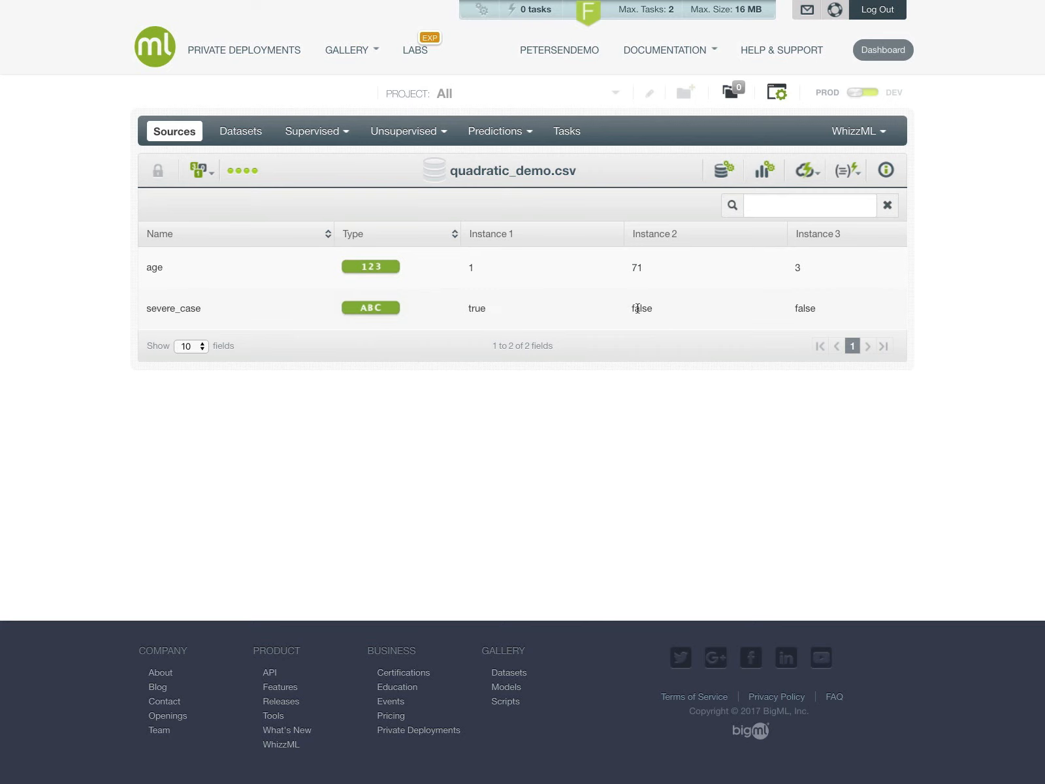
double_click(488, 310)
double_click(654, 308)
mouse_move(805, 171)
left_click(792, 199)
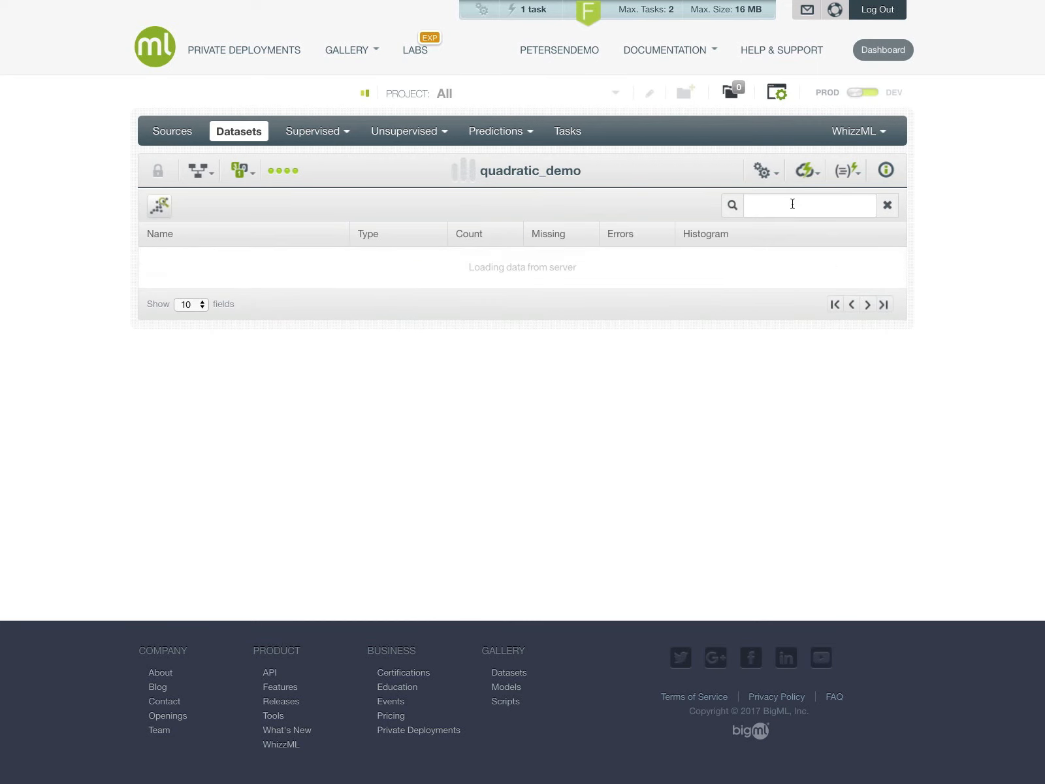
Open the quadratic_demo dataset's scatterplot, and examine the age and severe_case fields in the dataset's field list.
left_click(164, 210)
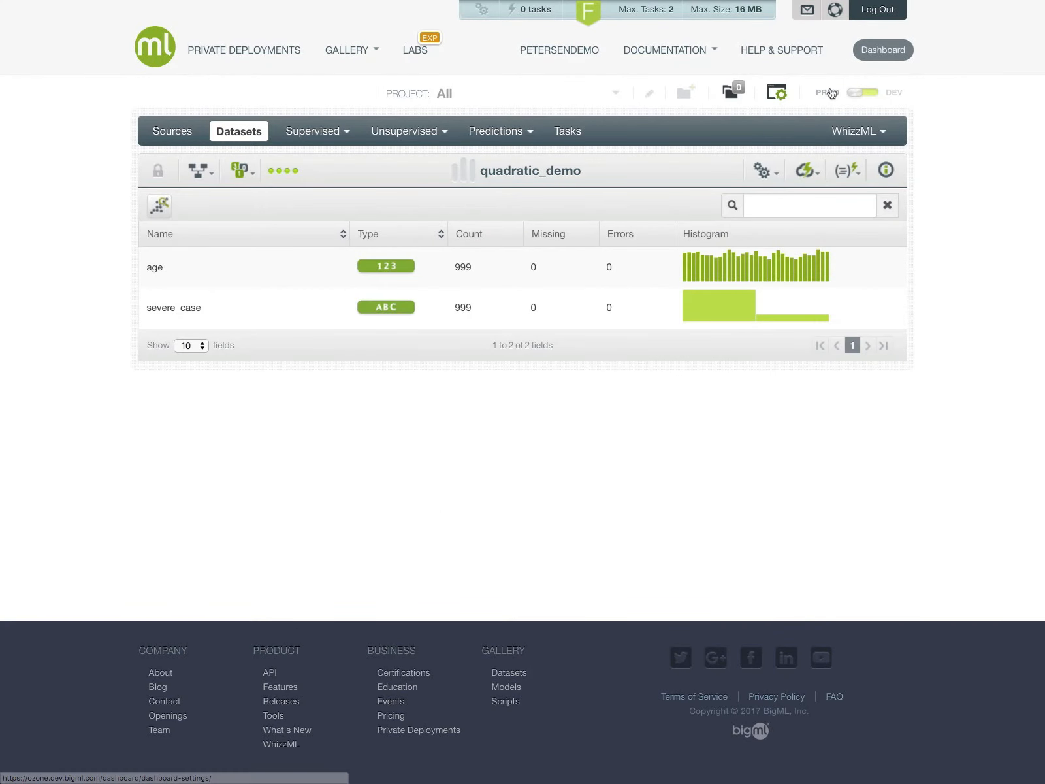
mouse_move(144, 266)
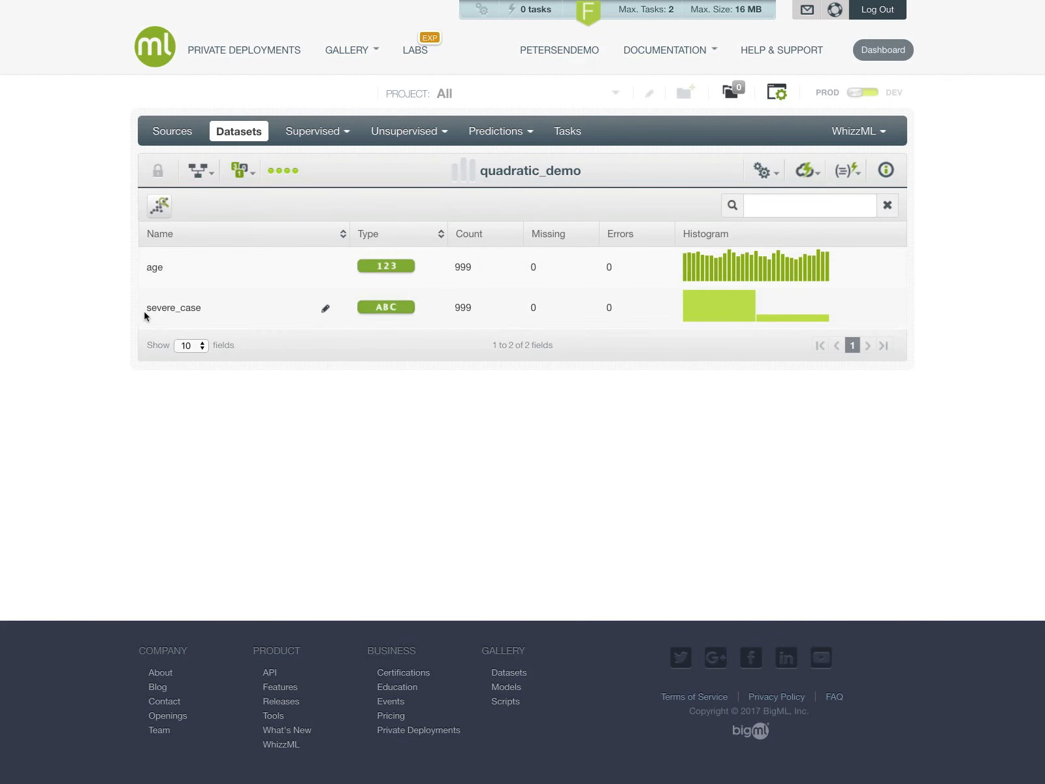
left_click_drag(144, 310, 206, 310)
left_click_drag(175, 268, 143, 268)
left_click(183, 272)
left_click(158, 266)
left_click(175, 269)
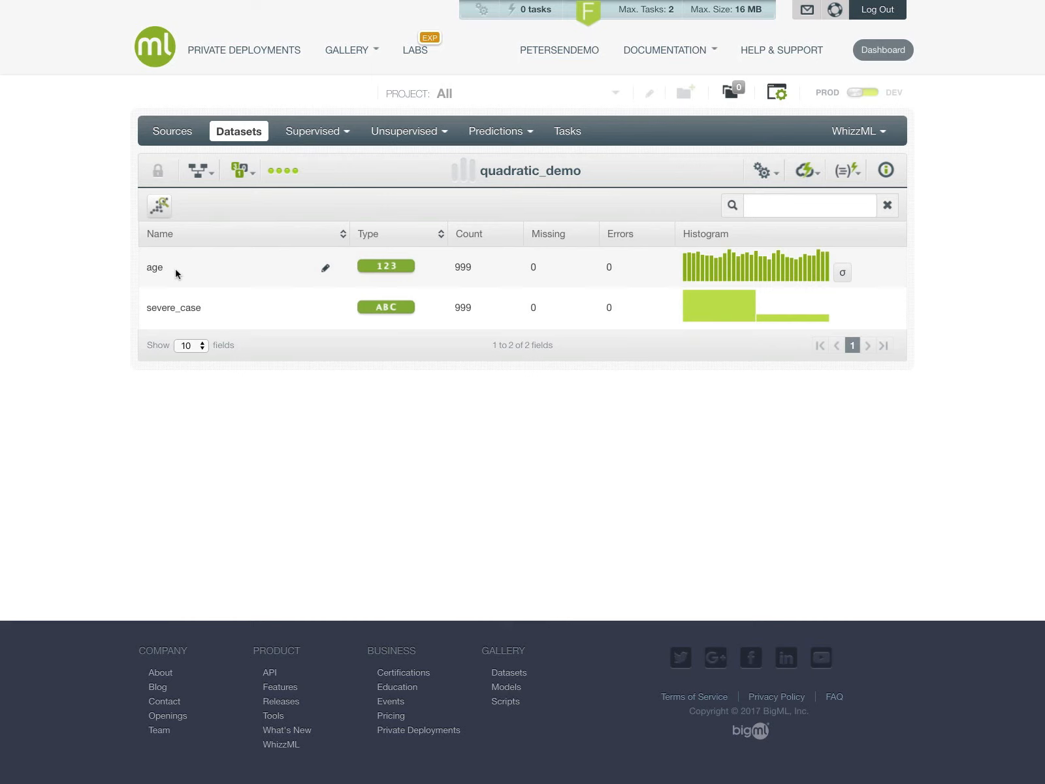
left_click_drag(163, 269, 148, 266)
left_click(185, 265)
Create the dataset quadratic_demo [extended] with an added field age^2 defined by the Lisp s-expression (square (field "age")).
left_click(762, 170)
left_click(694, 443)
type("age^2")
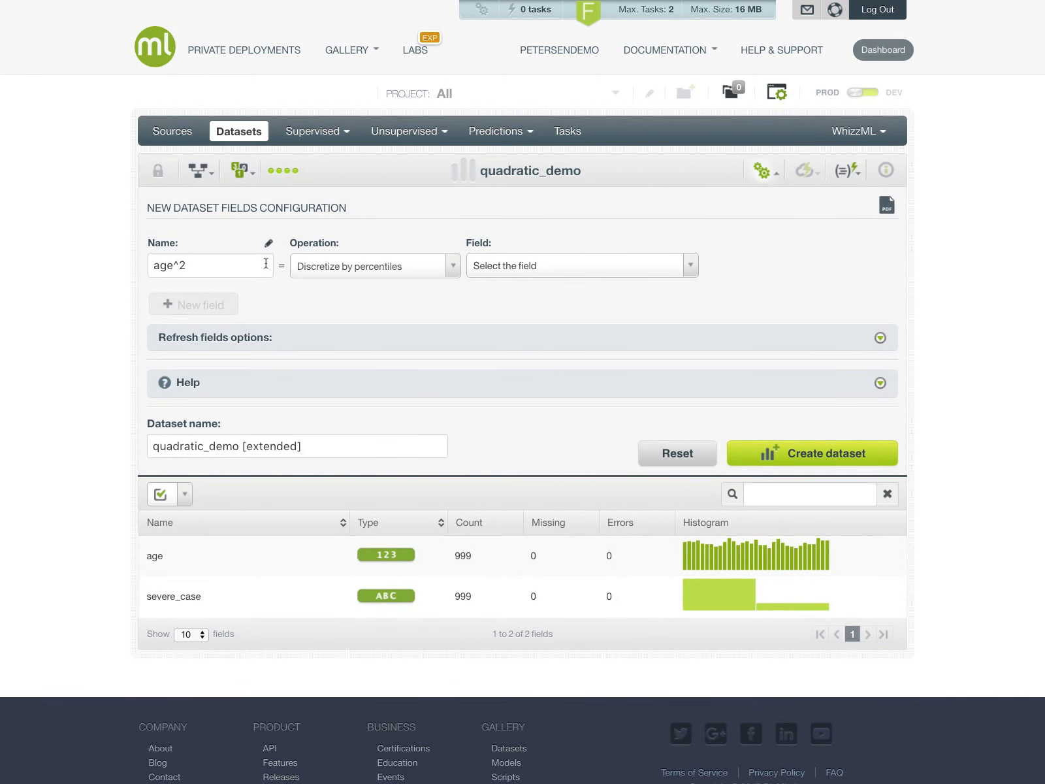
left_click(303, 263)
scroll(340, 362, "down", 5)
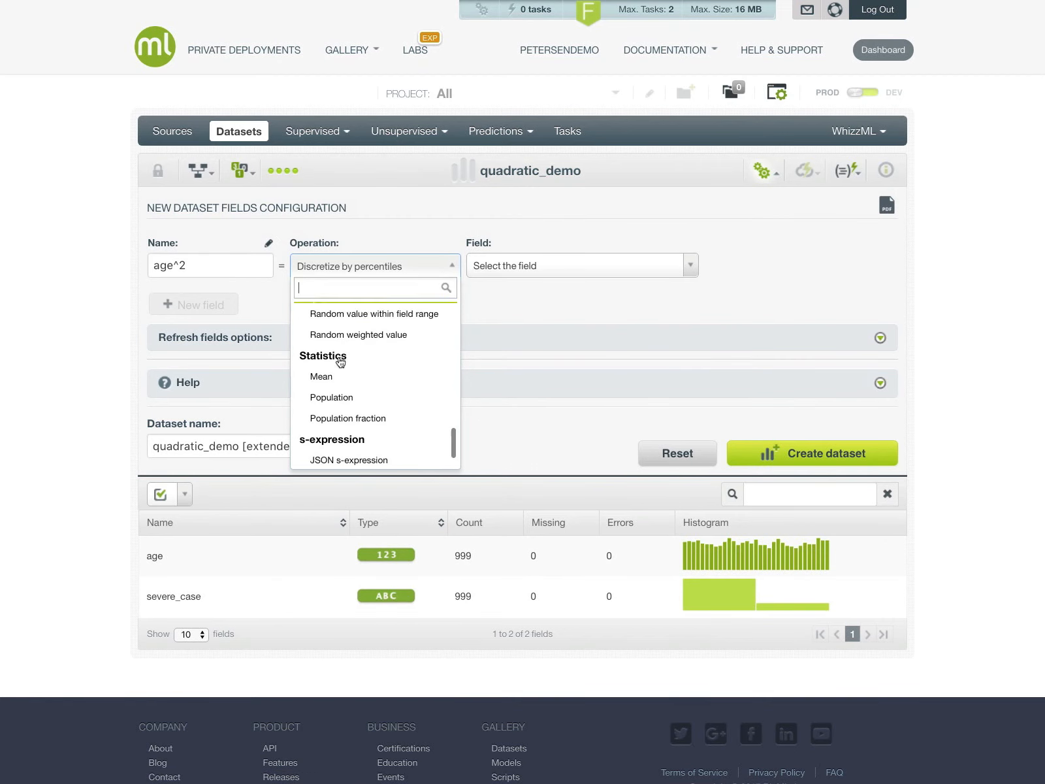
scroll(340, 362, "down", 2)
left_click(339, 420)
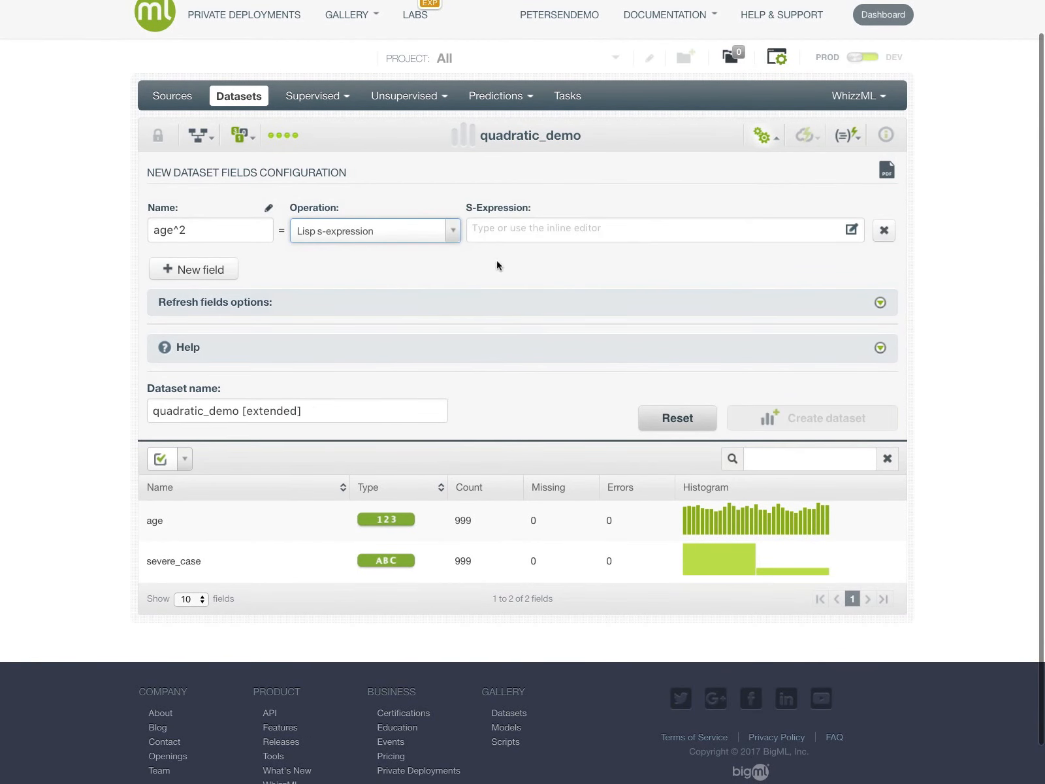
type("(square (field \"age")
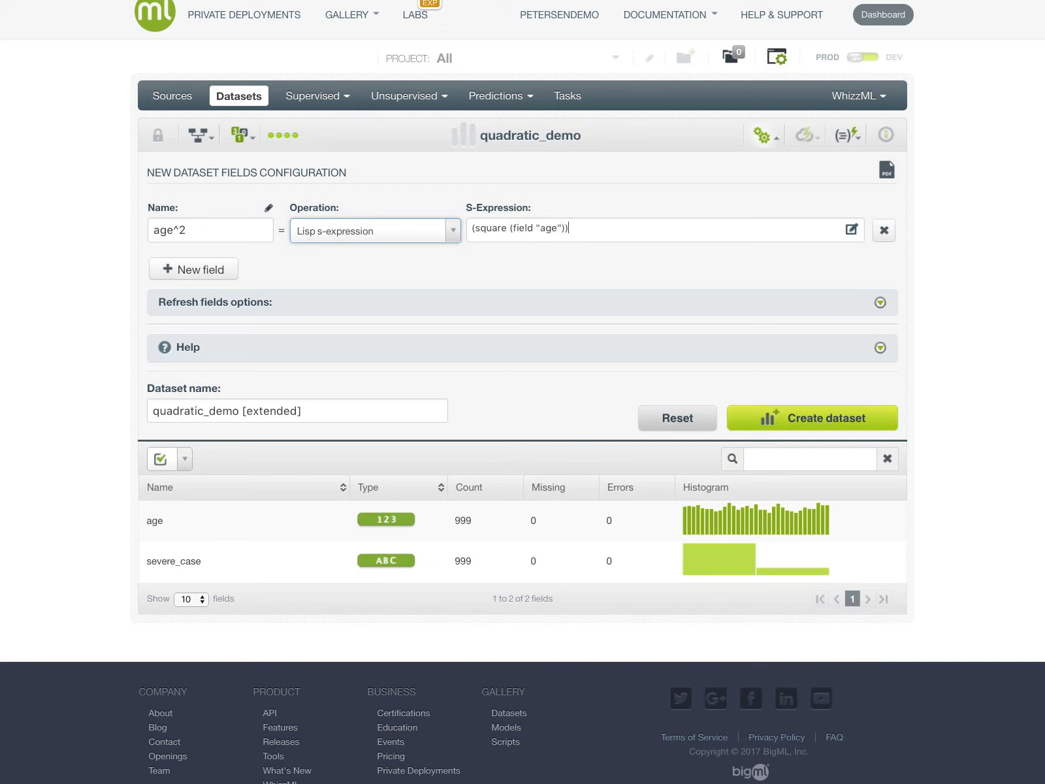
left_click(819, 426)
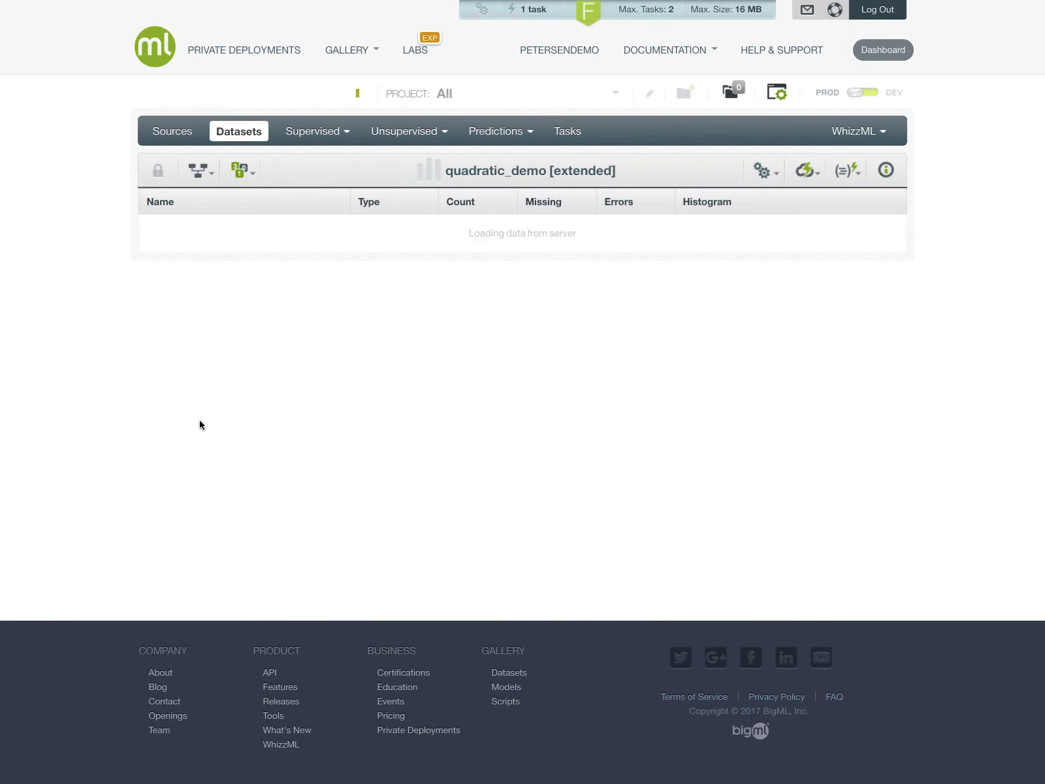
Split the extended dataset into 80% training and 20% test sets with the 1-click option.
left_click_drag(149, 349, 176, 349)
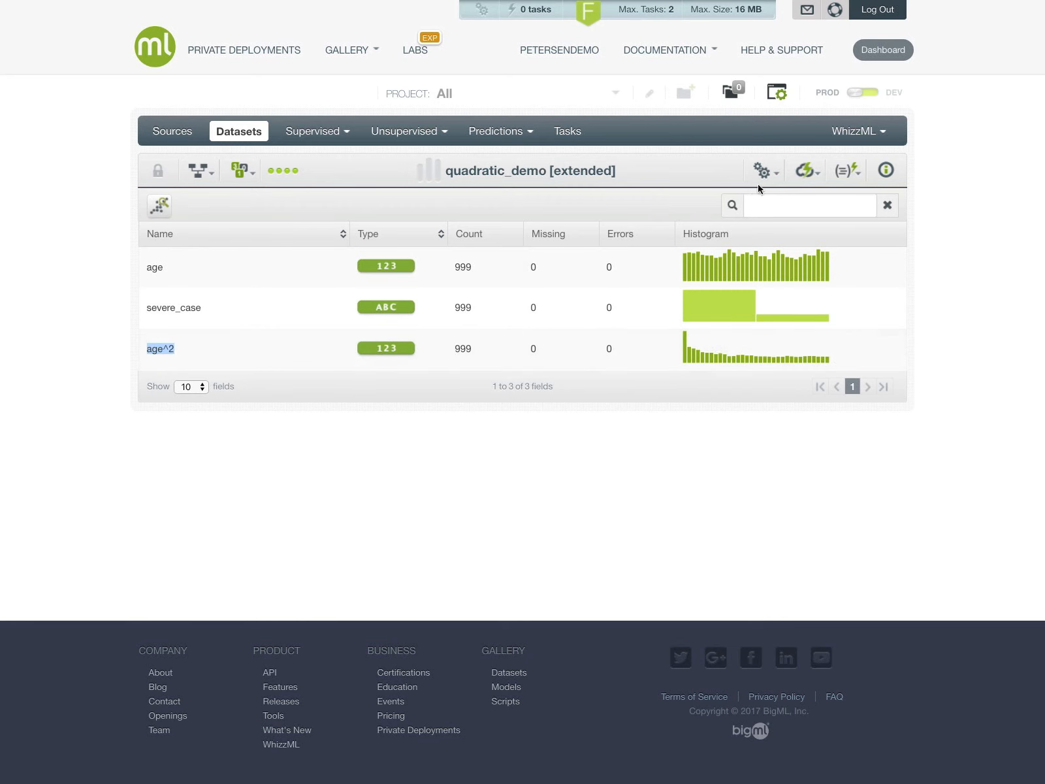
left_click(781, 183)
left_click(806, 183)
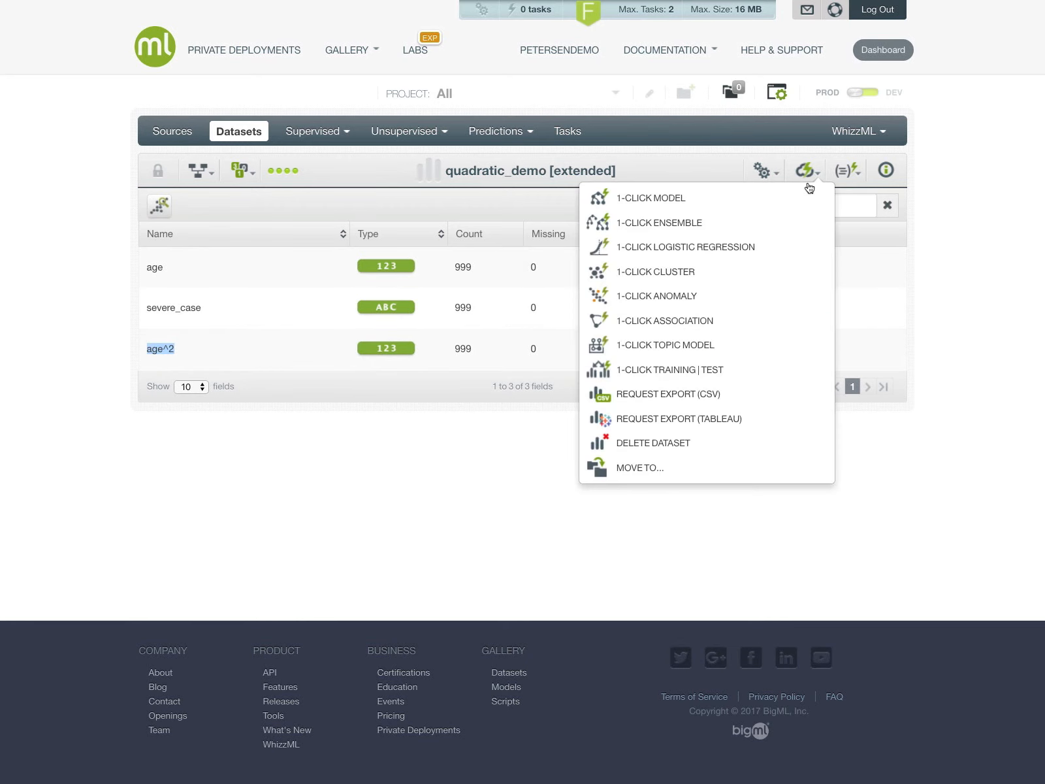
left_click(715, 371)
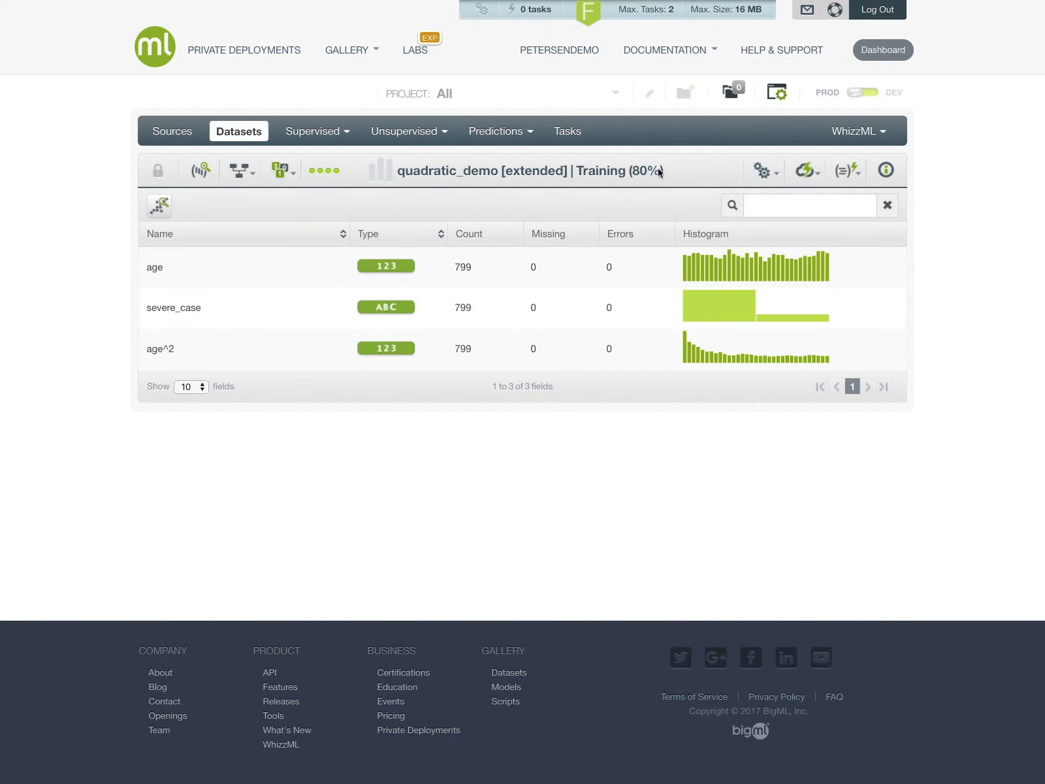
Create a logistic regression from the training dataset with severe_case as the objective, excluding the age^2 field.
left_click_drag(124, 269, 175, 267)
left_click(196, 269)
mouse_move(820, 174)
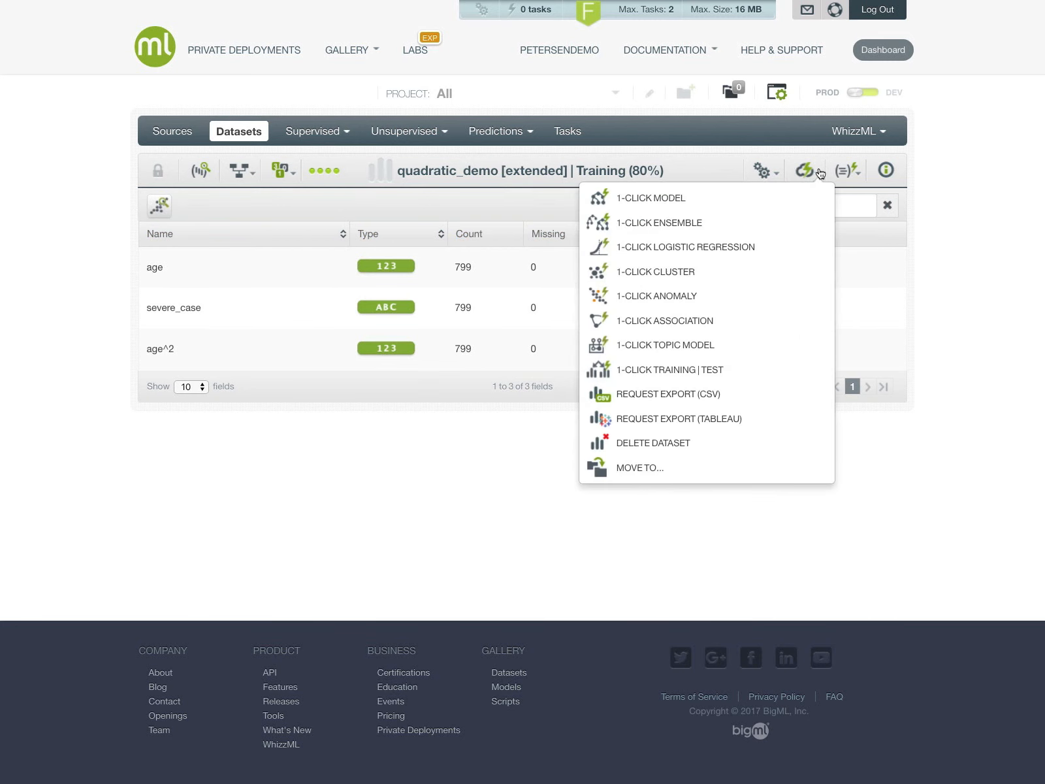
mouse_move(763, 171)
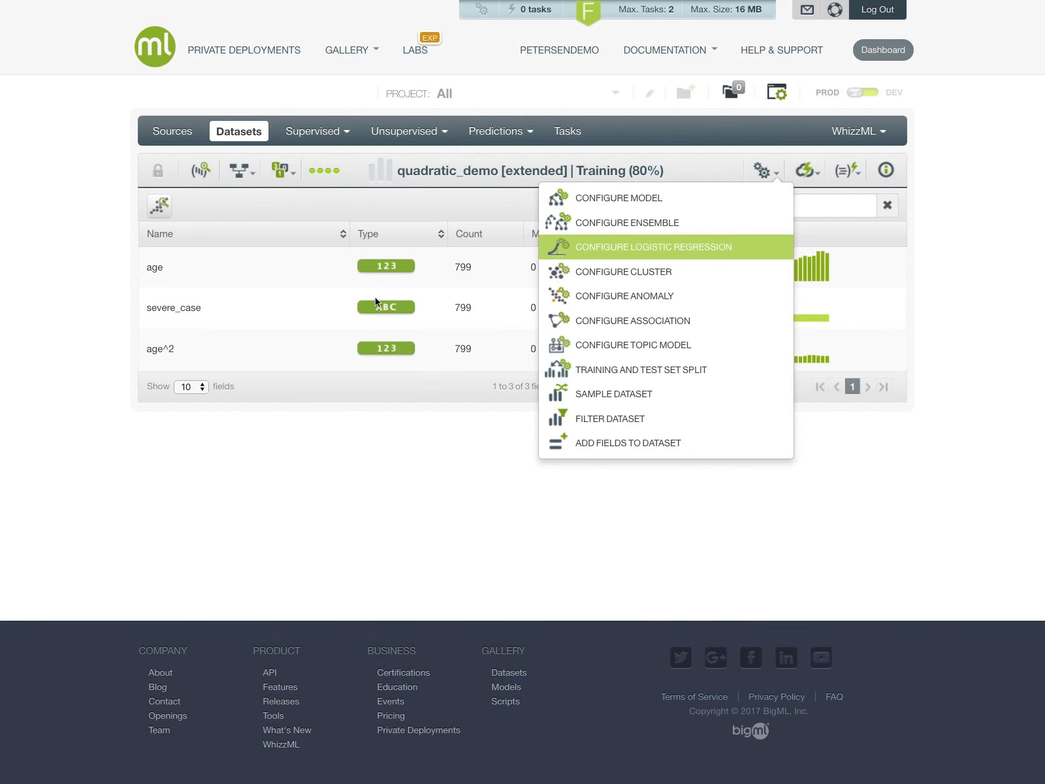
left_click_drag(169, 265, 202, 264)
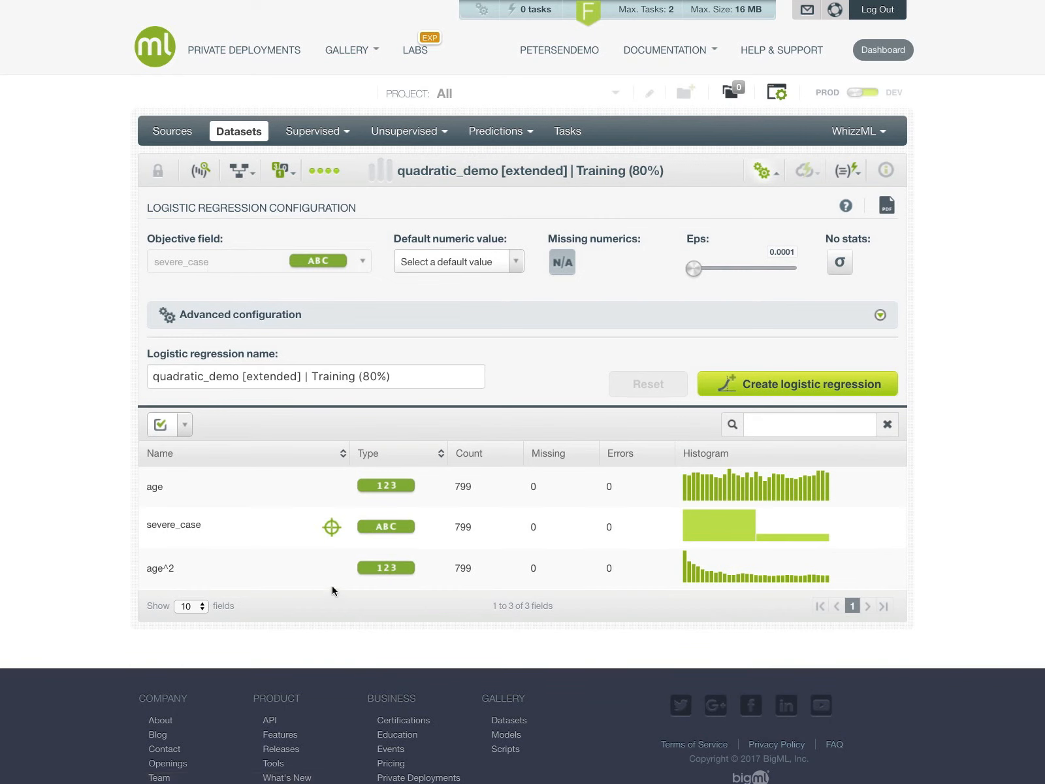
left_click(330, 568)
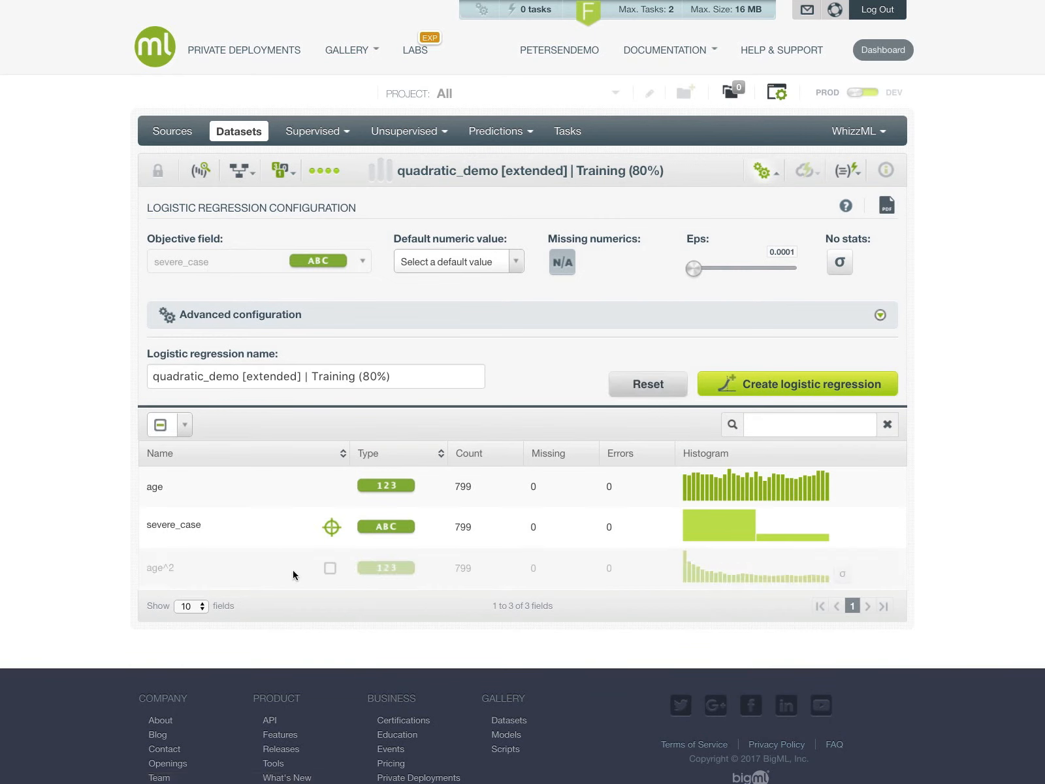
left_click(812, 385)
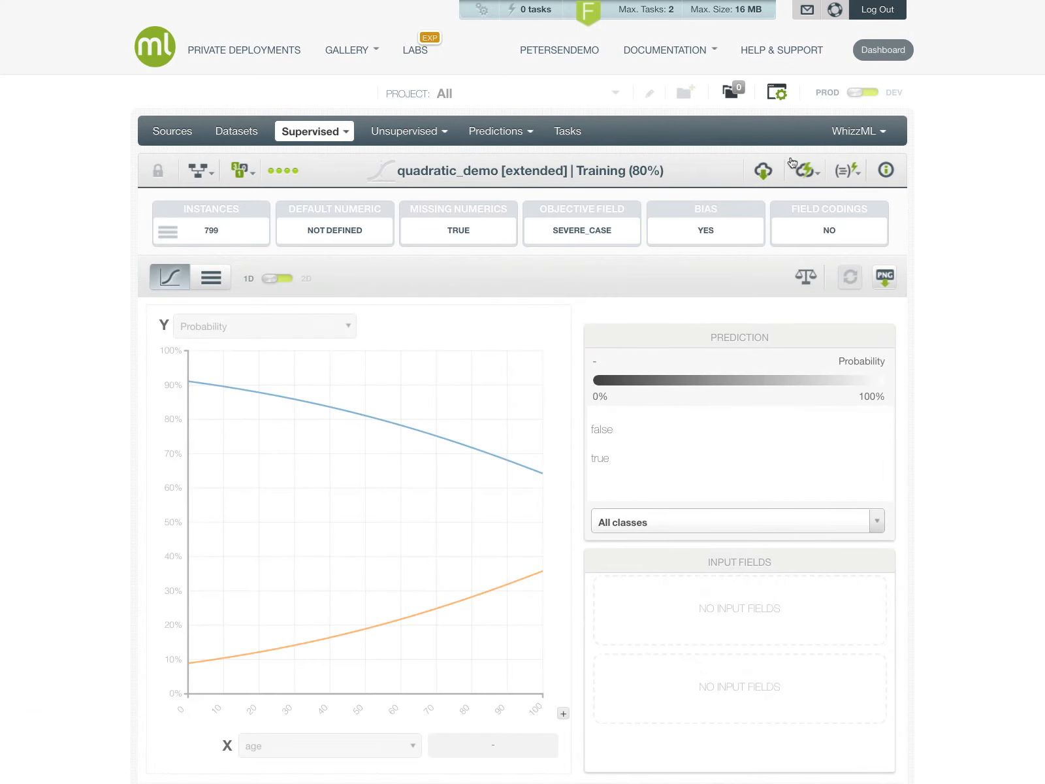
Evaluate the age-only logistic regression against the quadratic_demo [extended] | Test (20%) dataset.
left_click(793, 165)
left_click(783, 254)
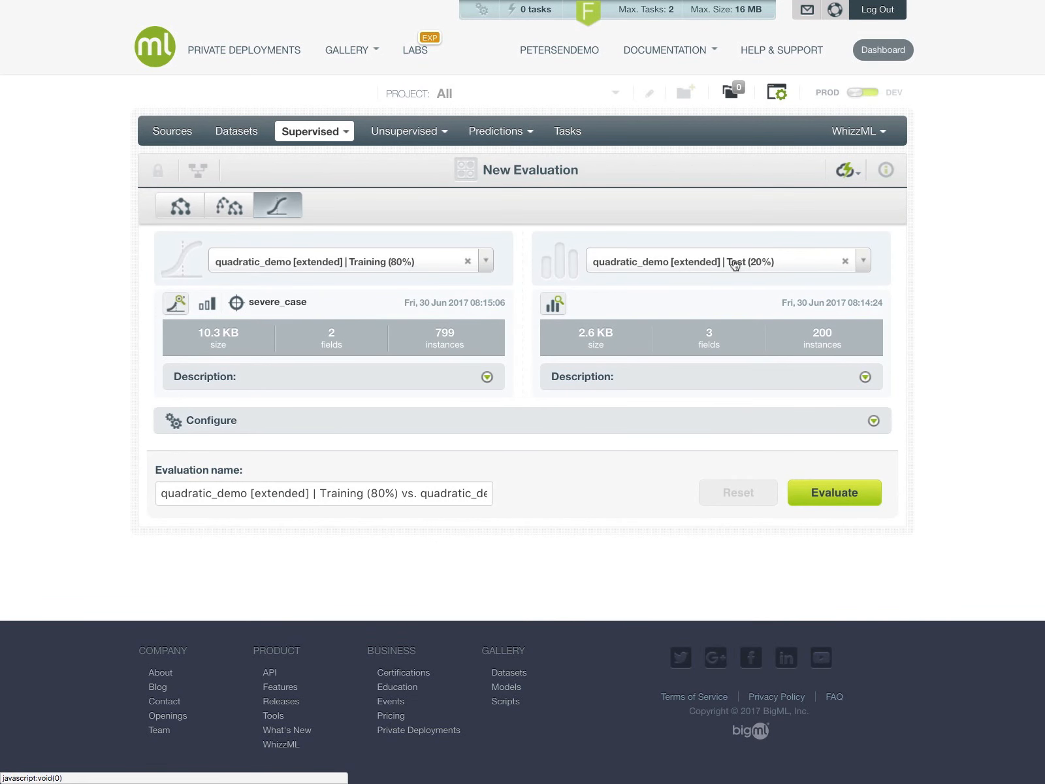
left_click(815, 494)
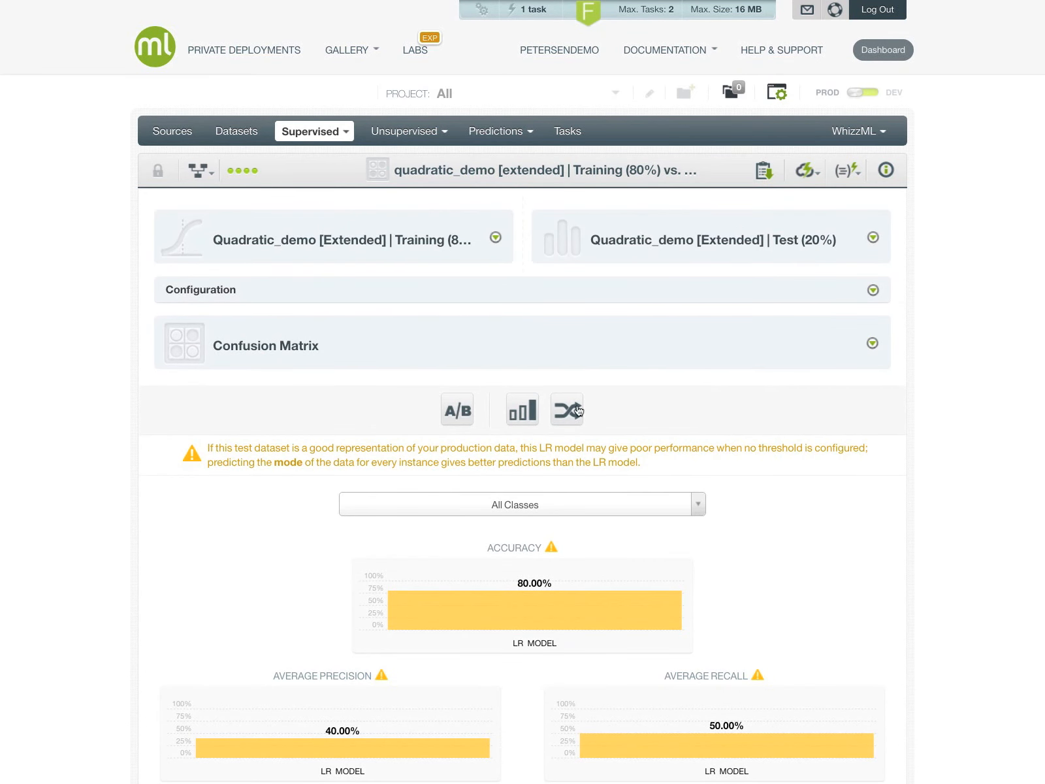
Read the evaluation warning and compare the model's accuracy, precision, recall and other metrics with the mode baseline.
scroll(224, 522, "down", 2)
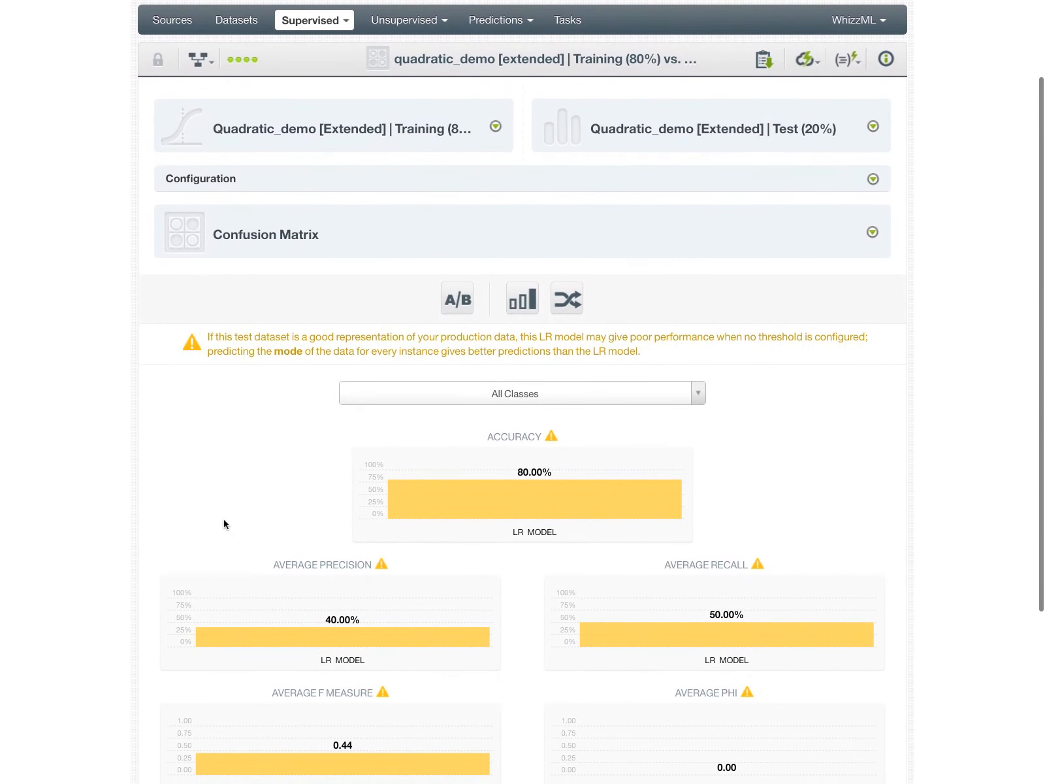
left_click_drag(538, 338, 714, 338)
left_click(526, 339)
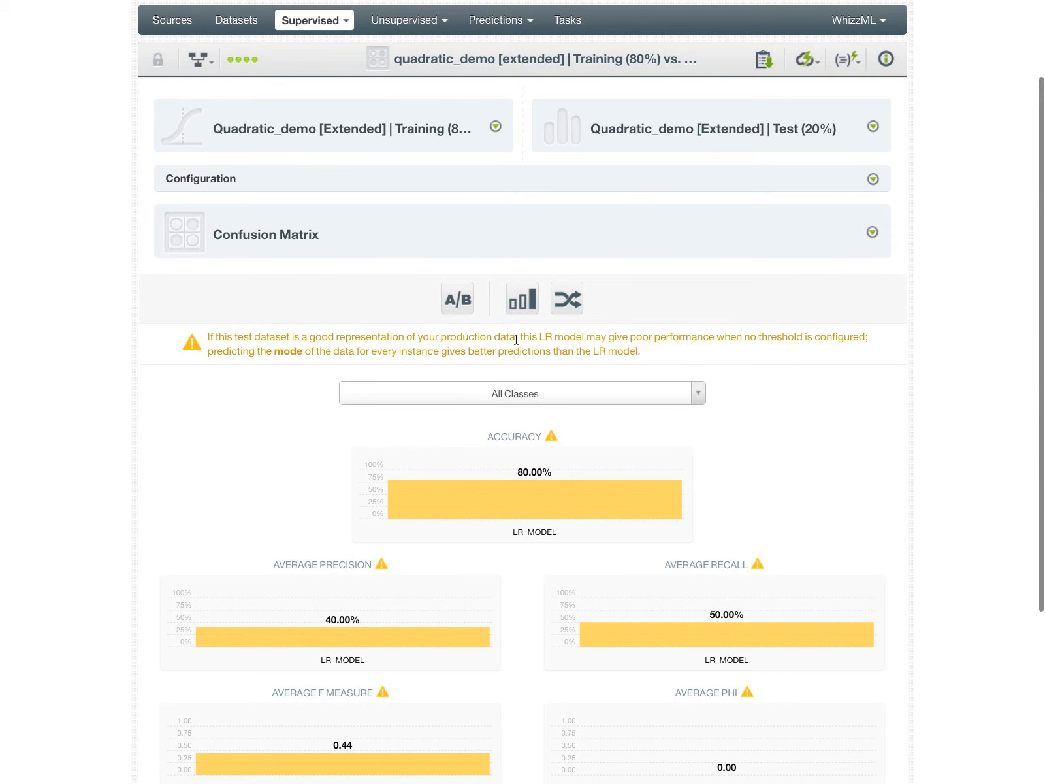
left_click(520, 301)
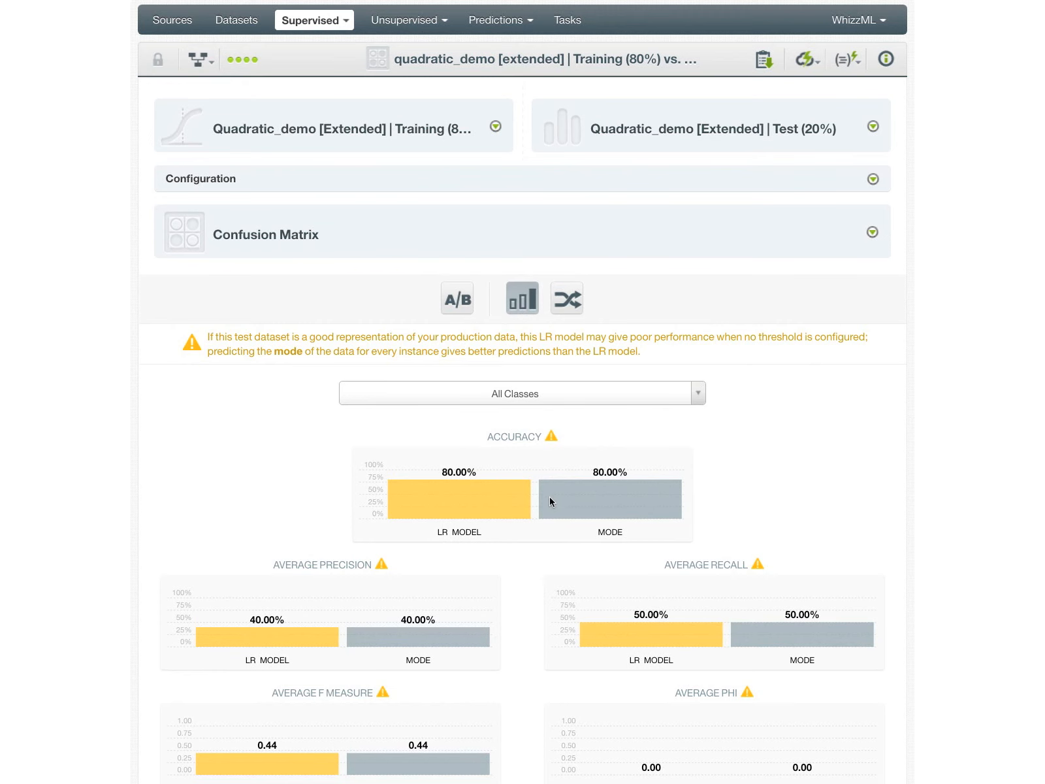
scroll(555, 495, "down", 2)
scroll(562, 448, "up", 5)
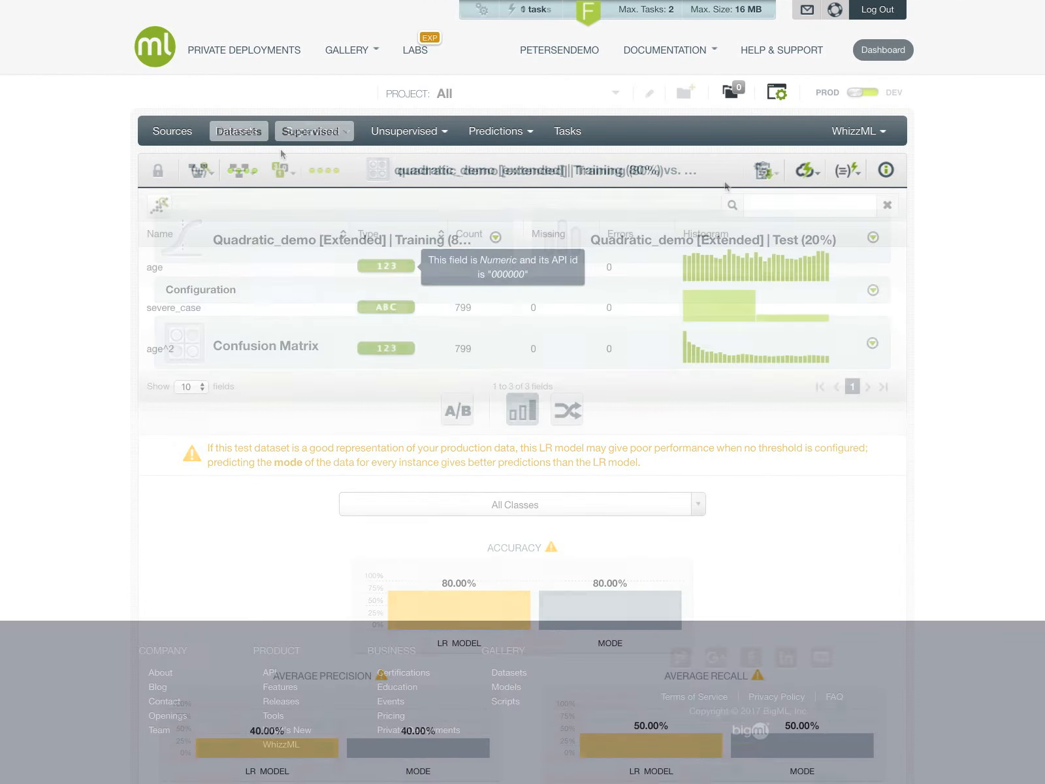
Create another logistic regression for severe_case from the training dataset, keeping both age and age^2 as inputs.
left_click(761, 171)
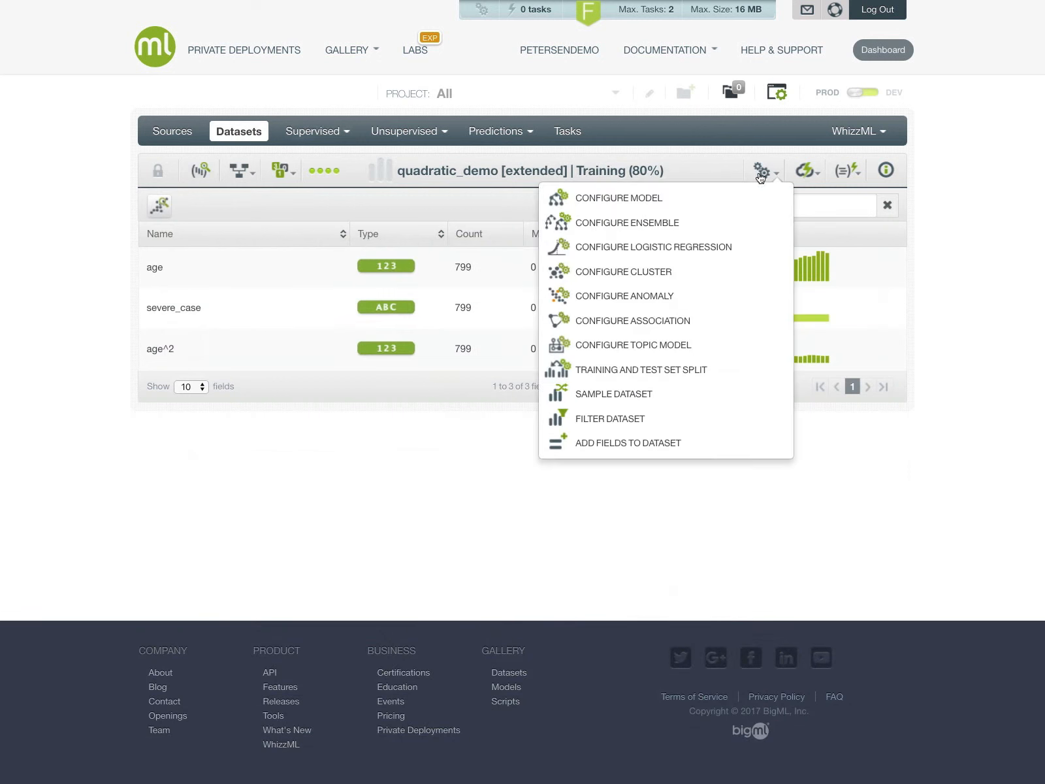
left_click(753, 245)
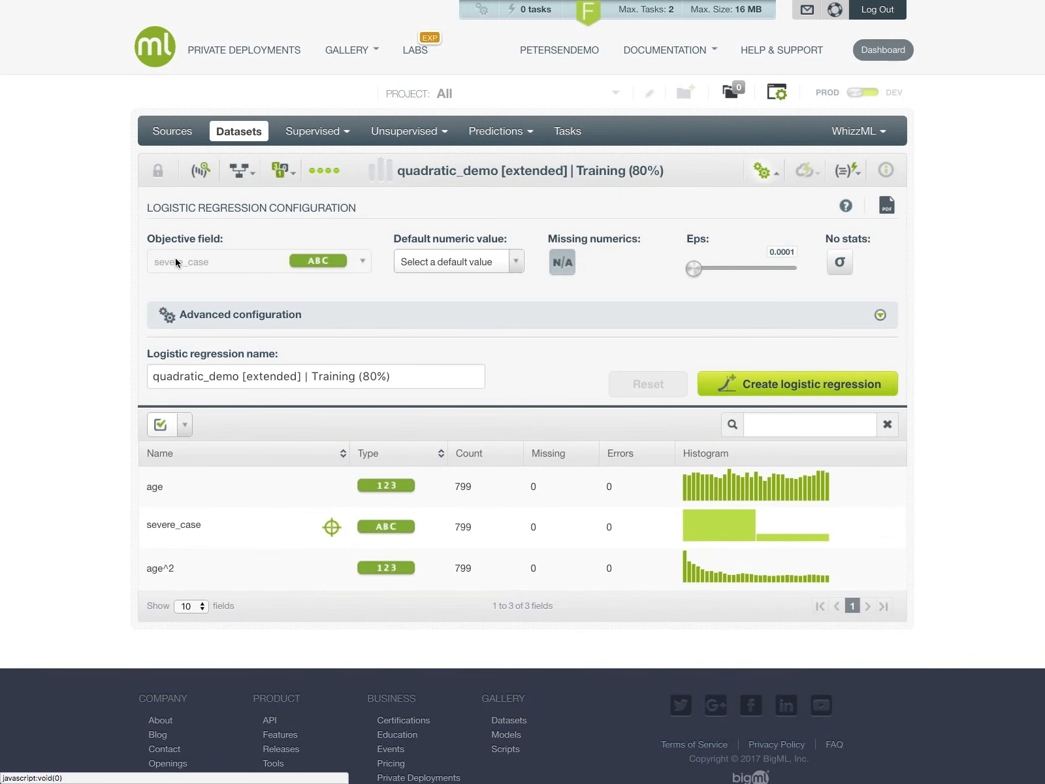
double_click(146, 486)
left_click_drag(149, 567, 180, 568)
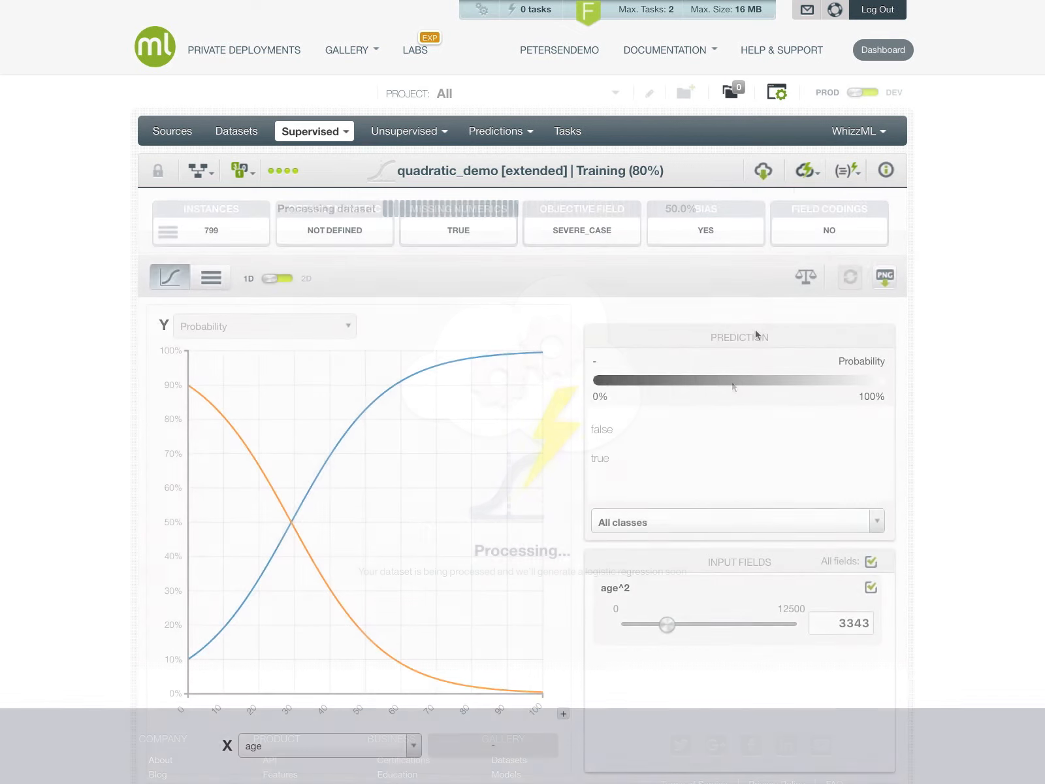
Evaluate the logistic regression that includes age^2 against the quadratic_demo [extended] | Test (20%) dataset.
left_click(807, 170)
left_click(762, 249)
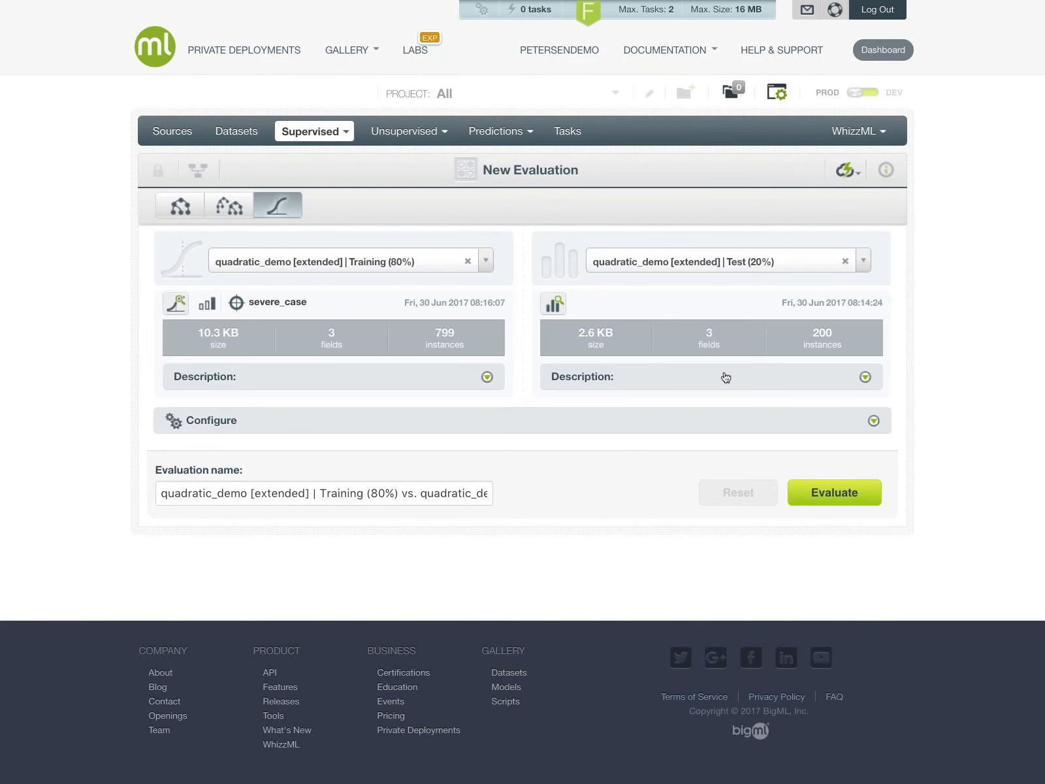
left_click(819, 493)
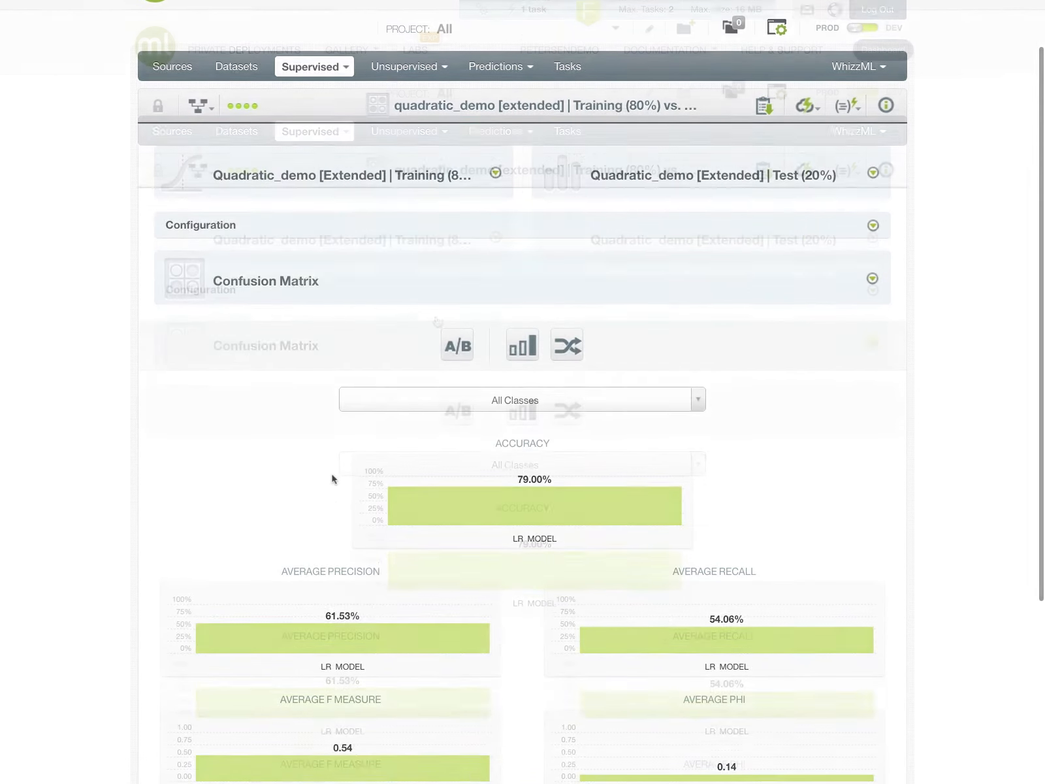
Examine the new evaluation's accuracy, average precision, recall, F measure and phi charts.
scroll(331, 478, "down", 2)
scroll(332, 478, "down", 1)
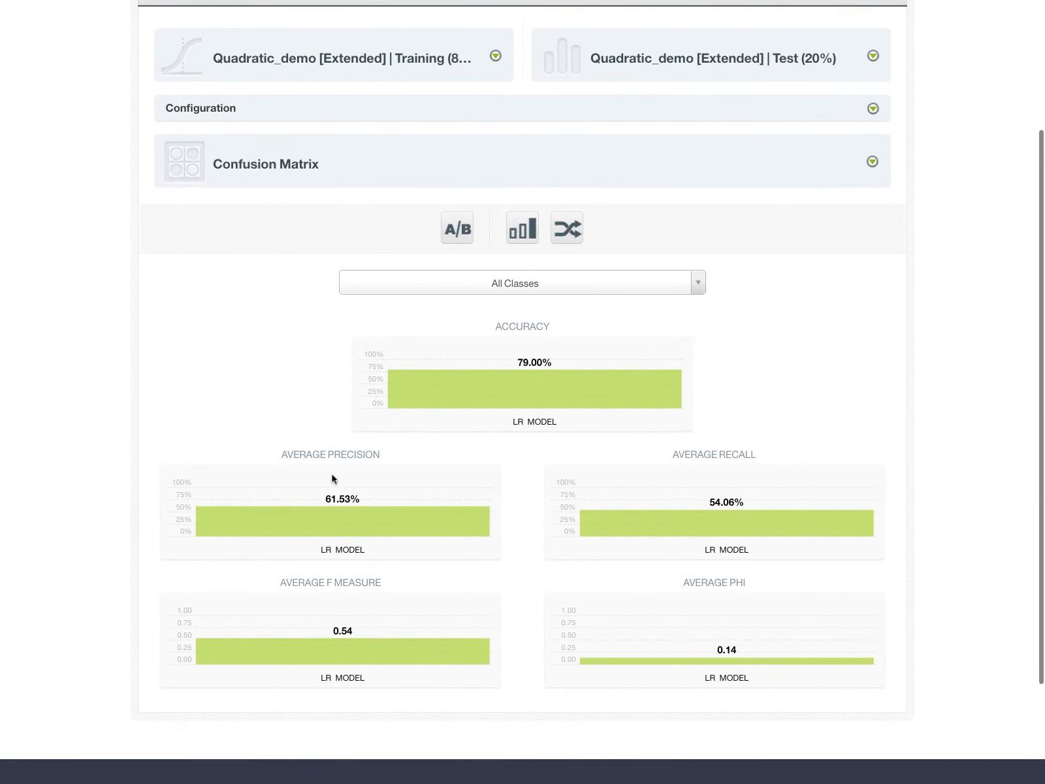
mouse_move(326, 610)
left_click_drag(332, 616, 361, 616)
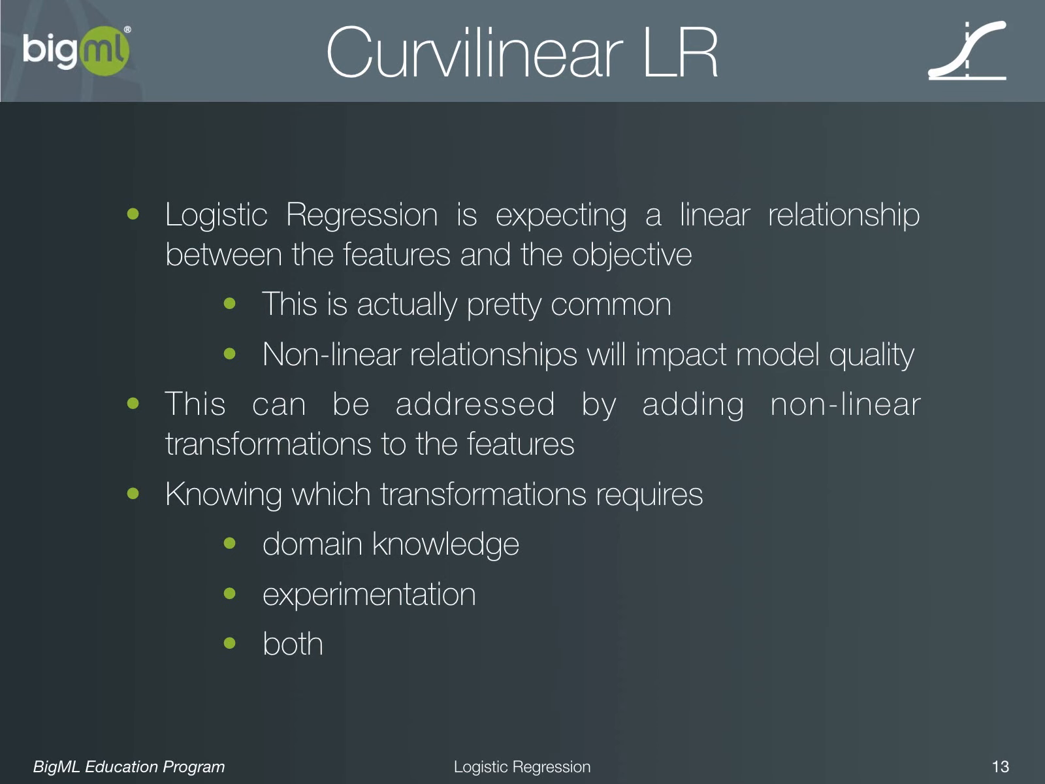
key("Right")
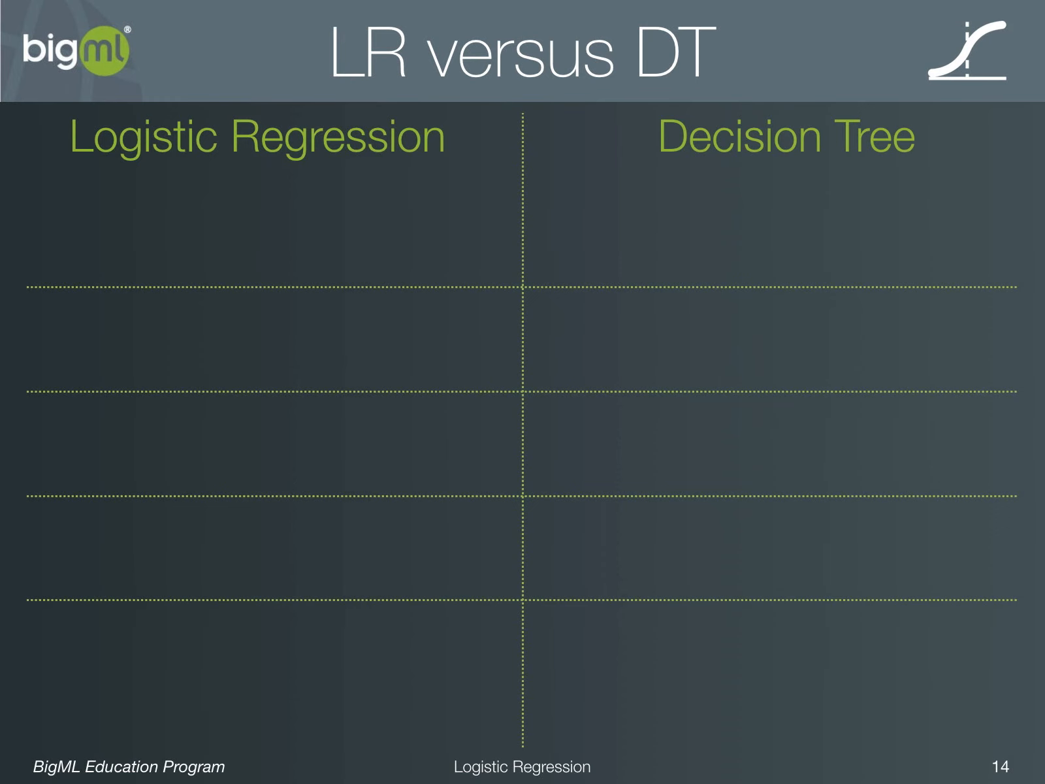
key("Right")
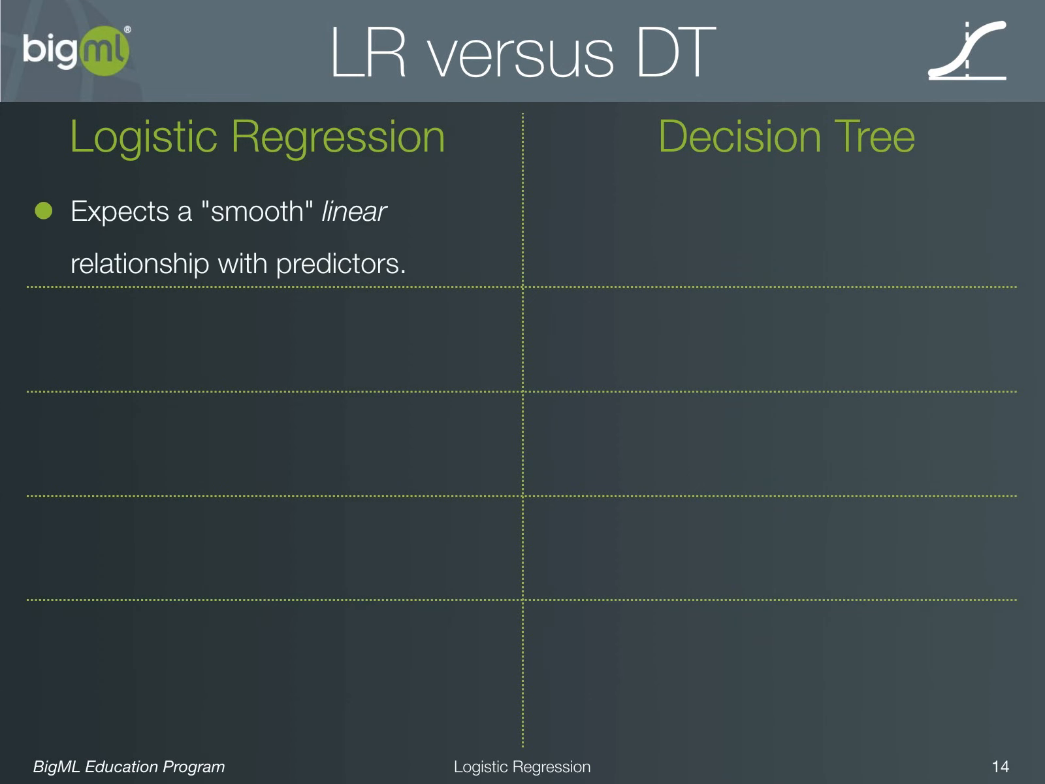